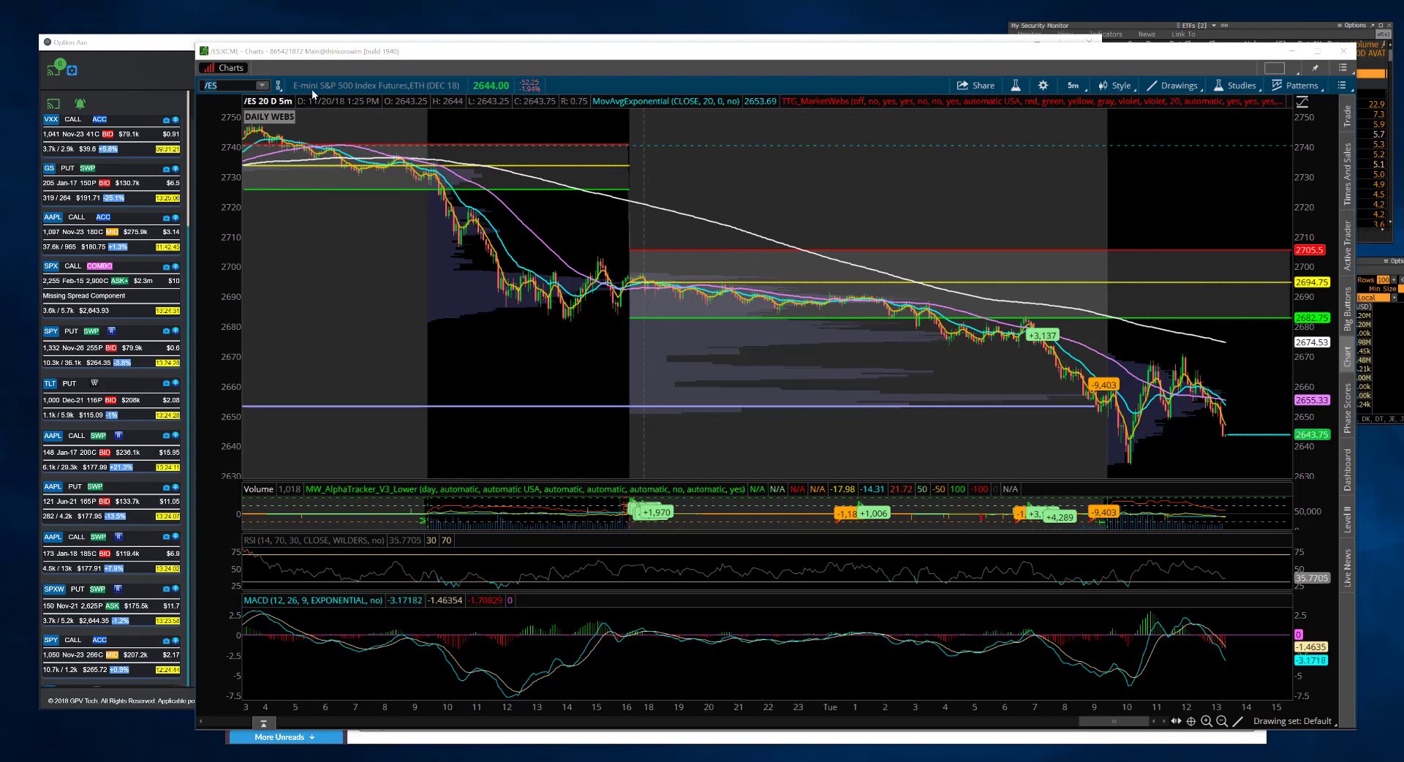
Replace /ES with NVDA, then with AMZN on the 20-day 5-minute chart.
click(227, 86)
text(N)
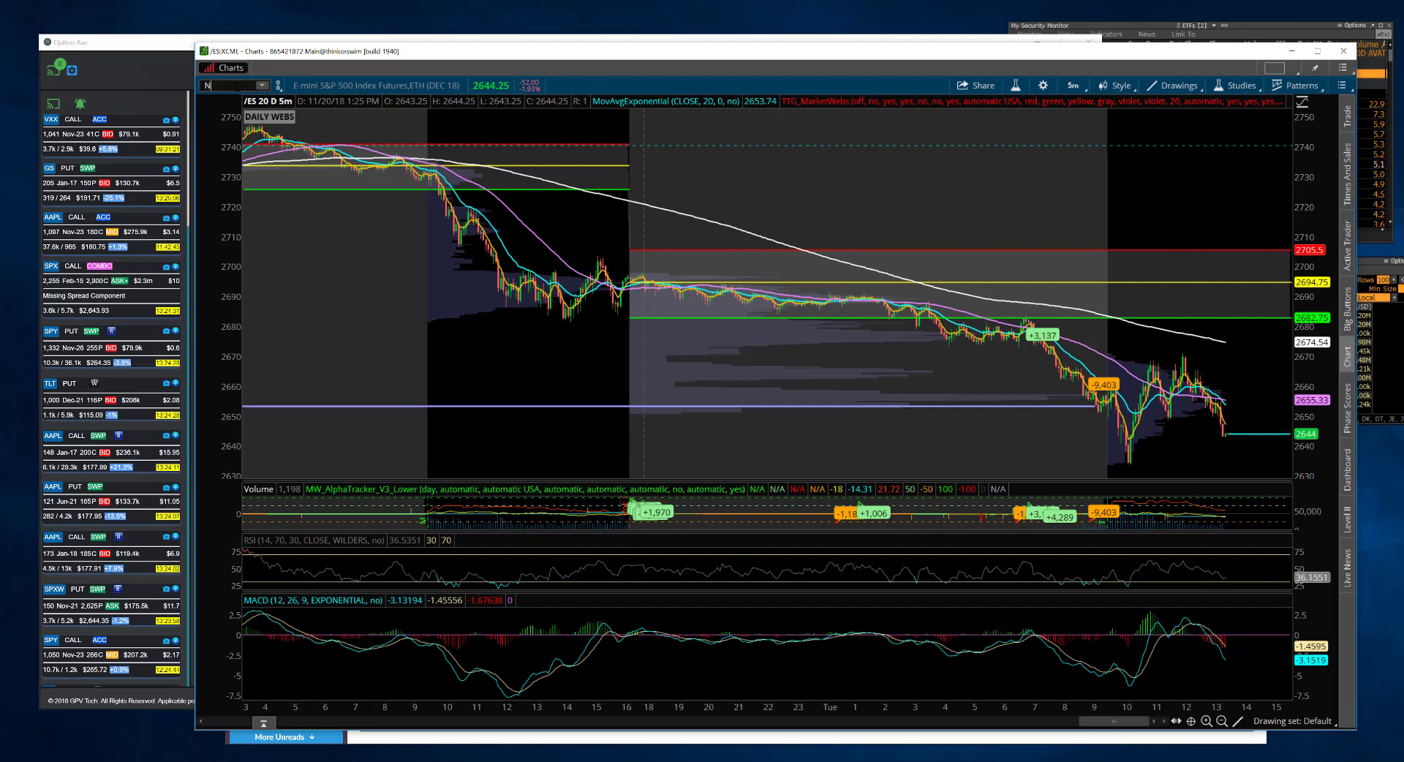
text(VDA)
key(Return)
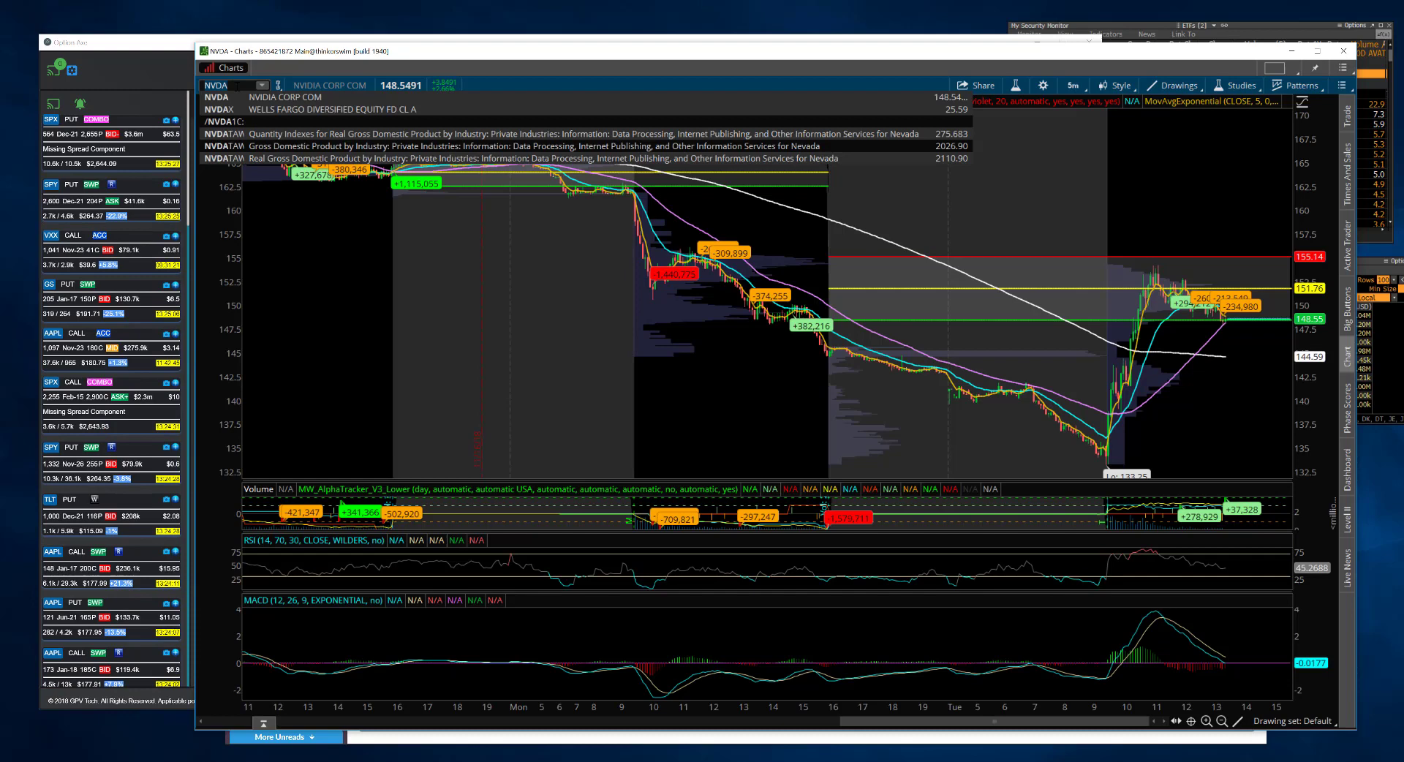
key(Escape)
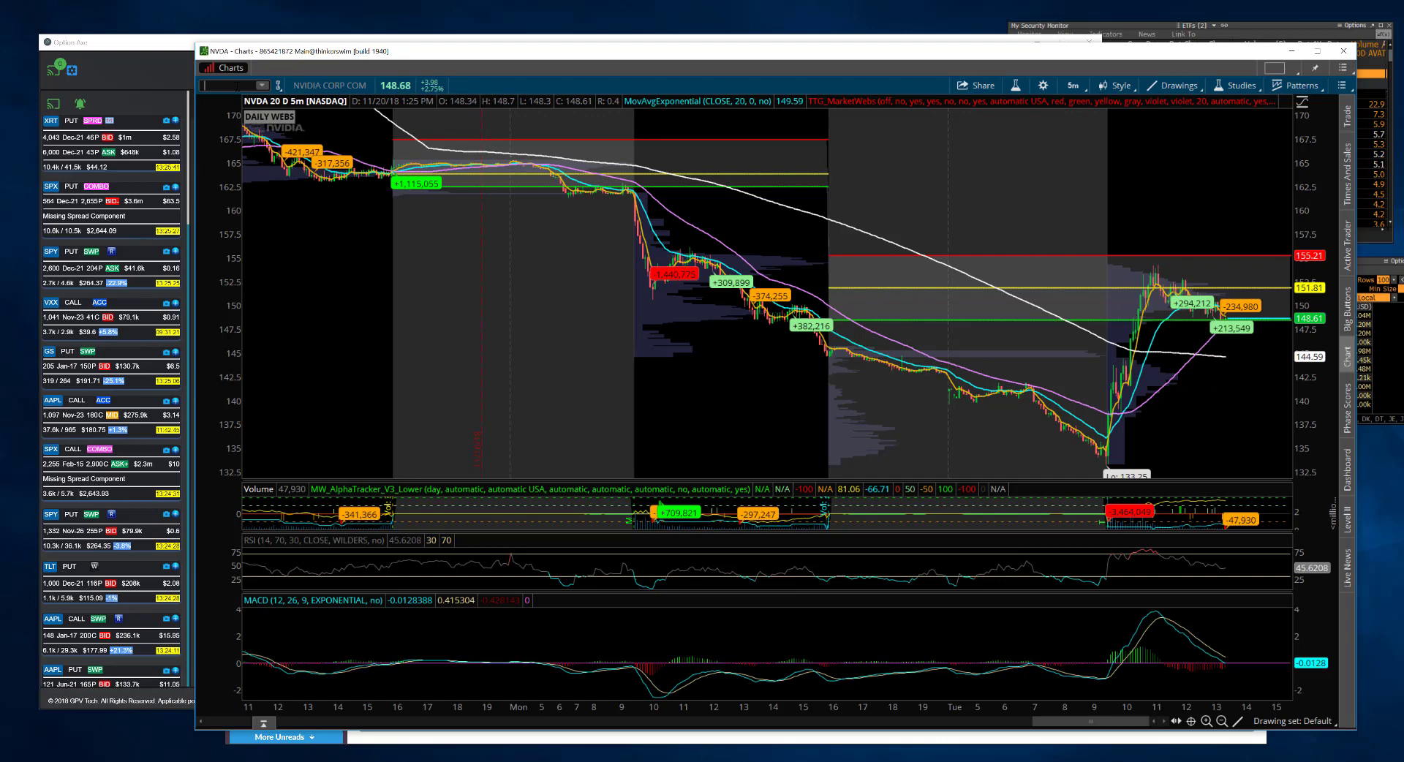
text(AMZN)
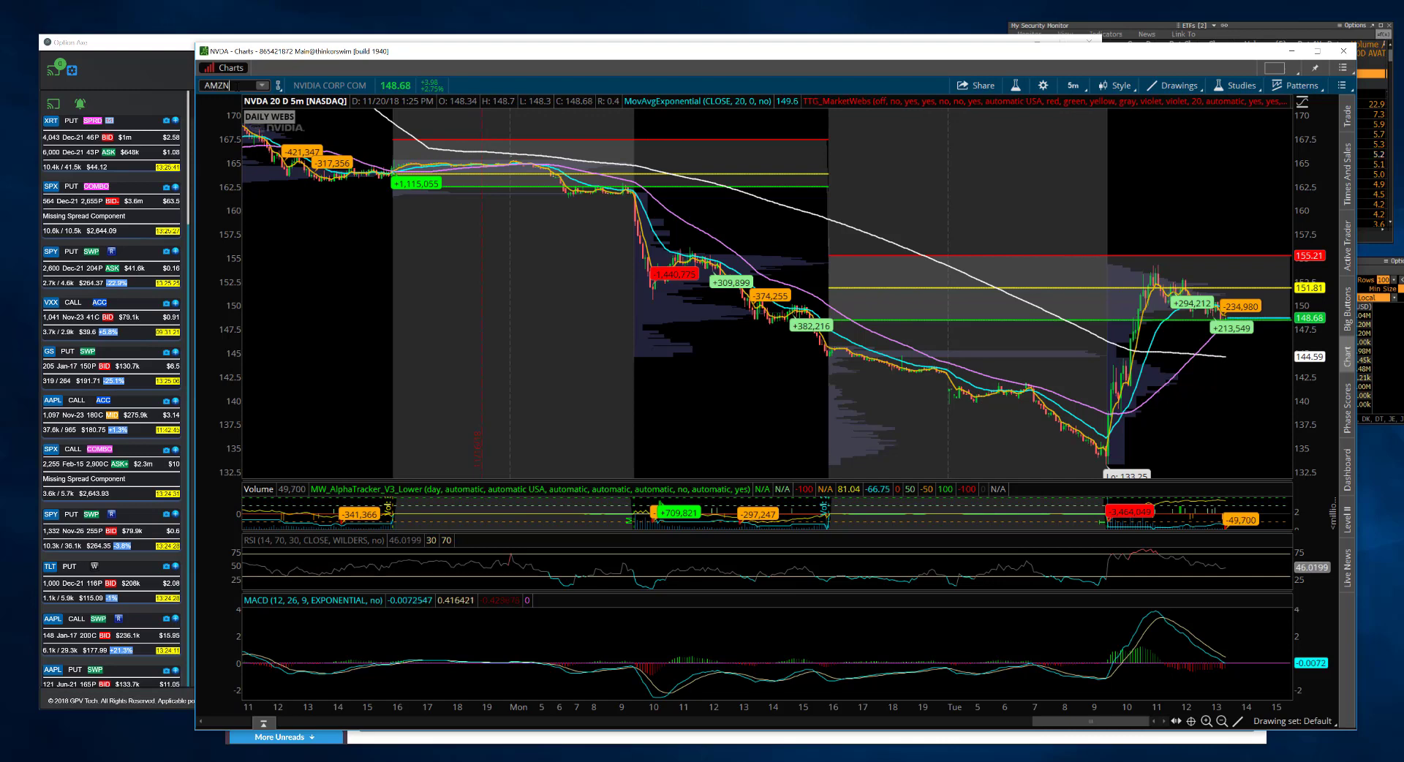
key(Return)
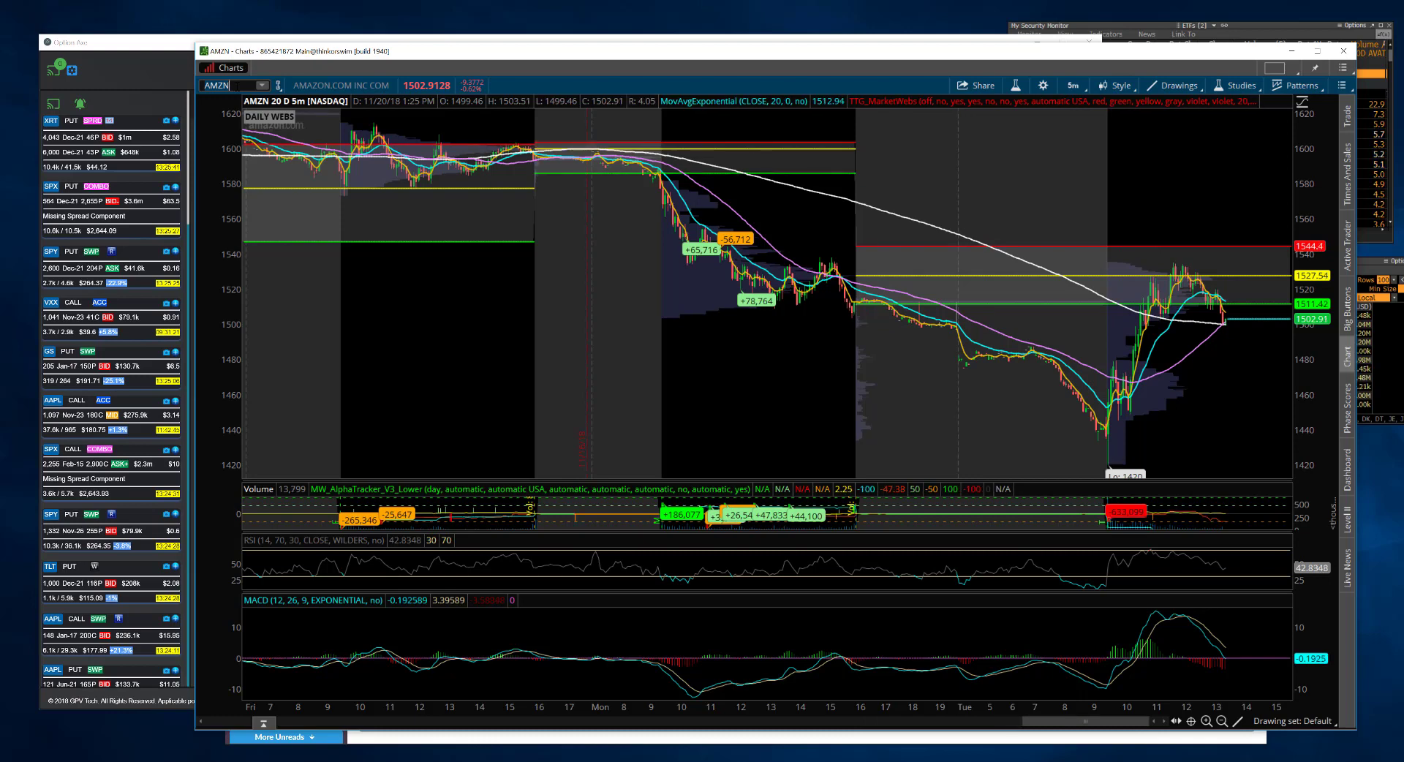
Load VIX and set its time frame to 20 Y : 1D.
text(VIX)
key(Return)
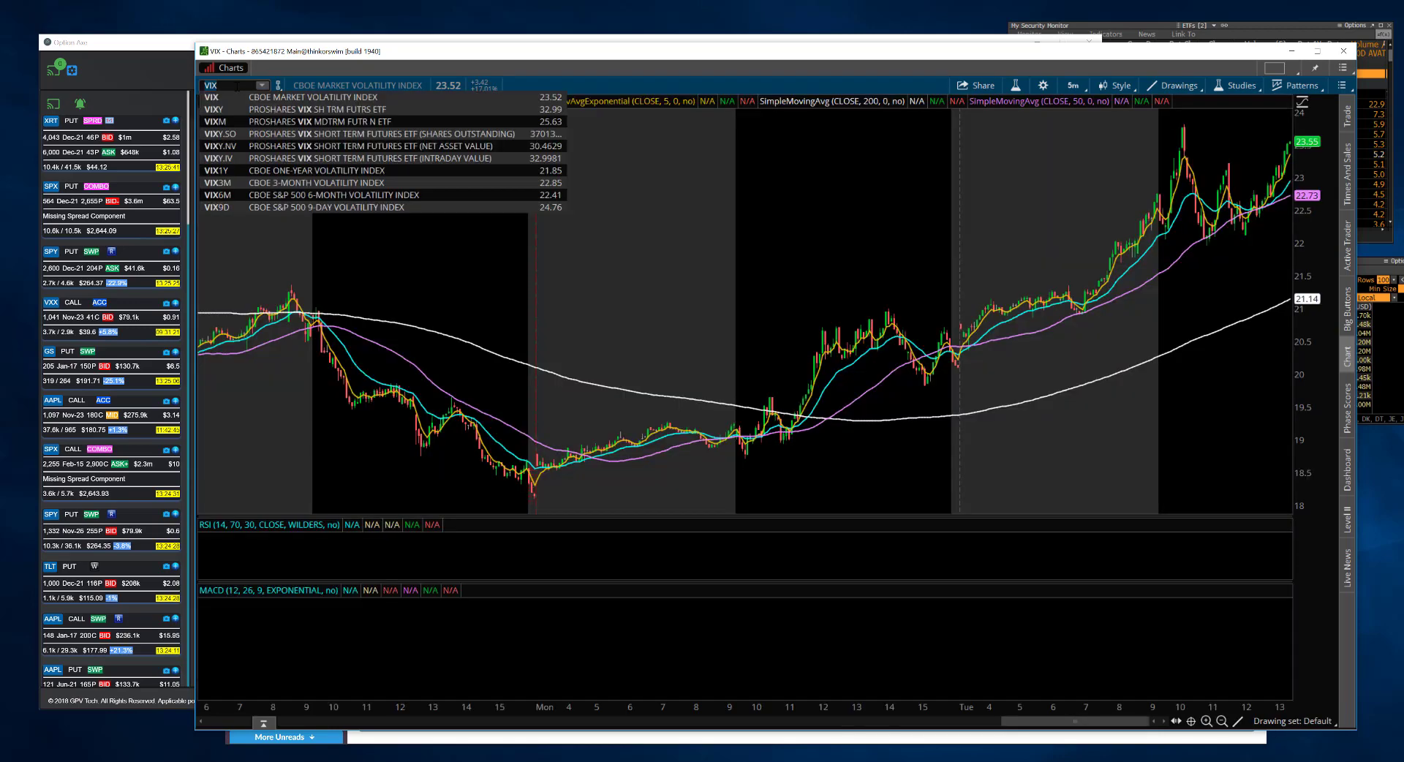
click(334, 289)
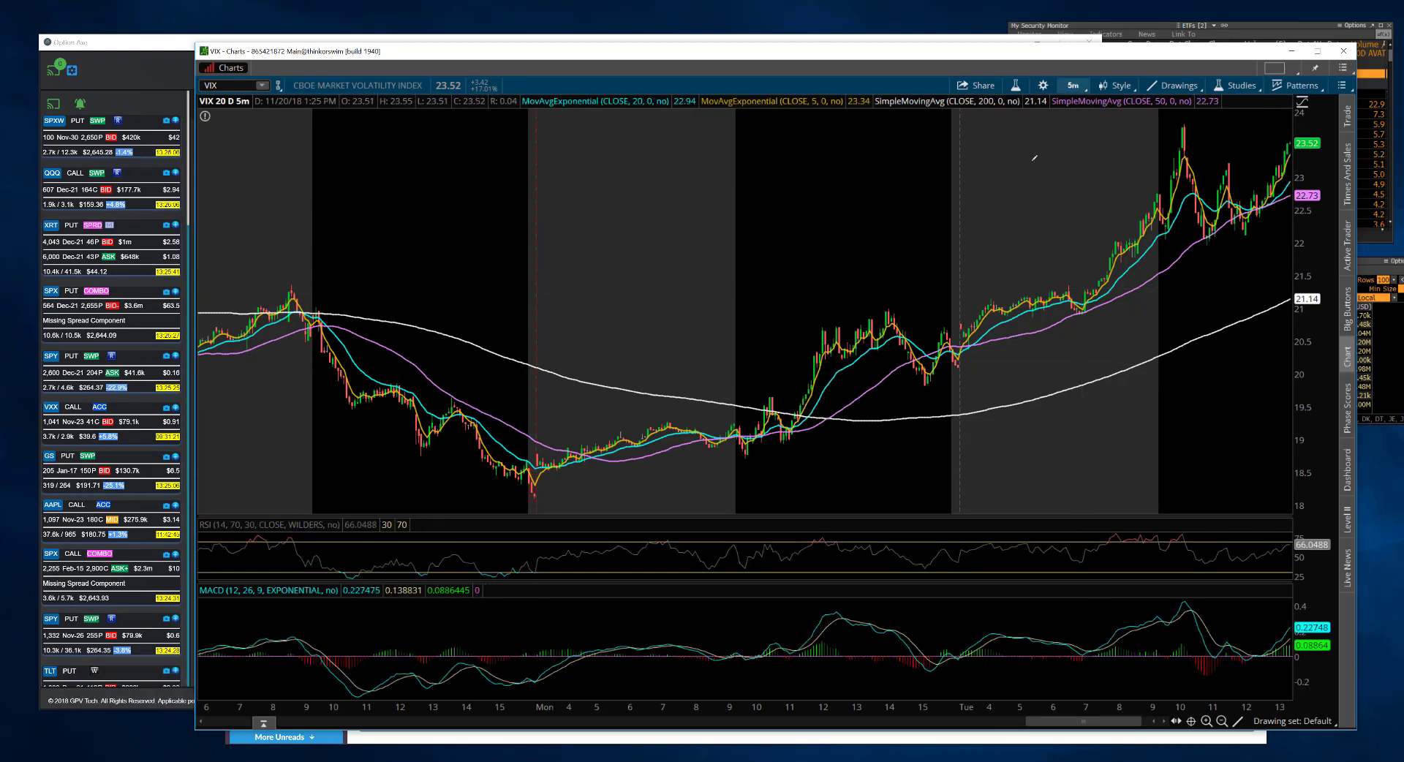
click(1073, 85)
click(1014, 212)
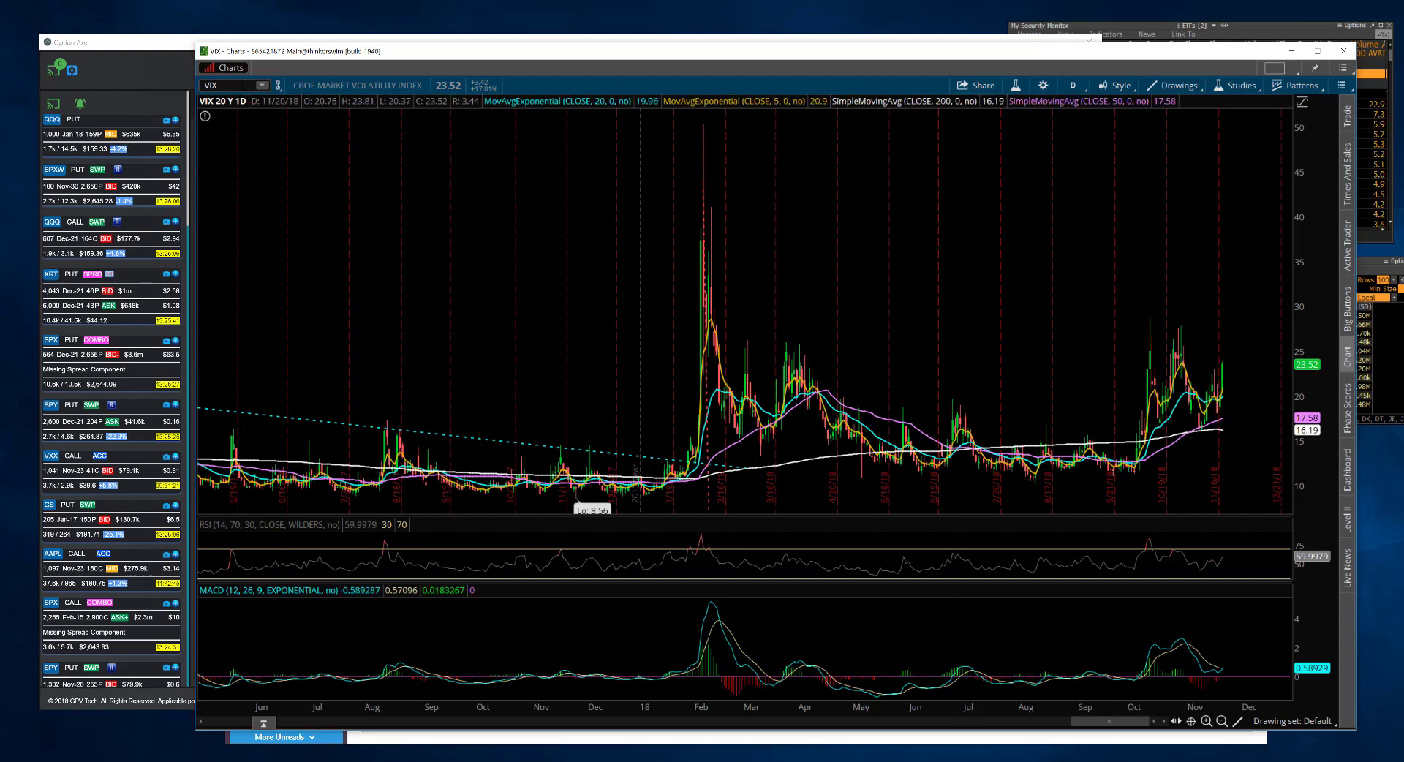
Load the CRM daily chart and adjust the empty expansion area to the right.
click(219, 86)
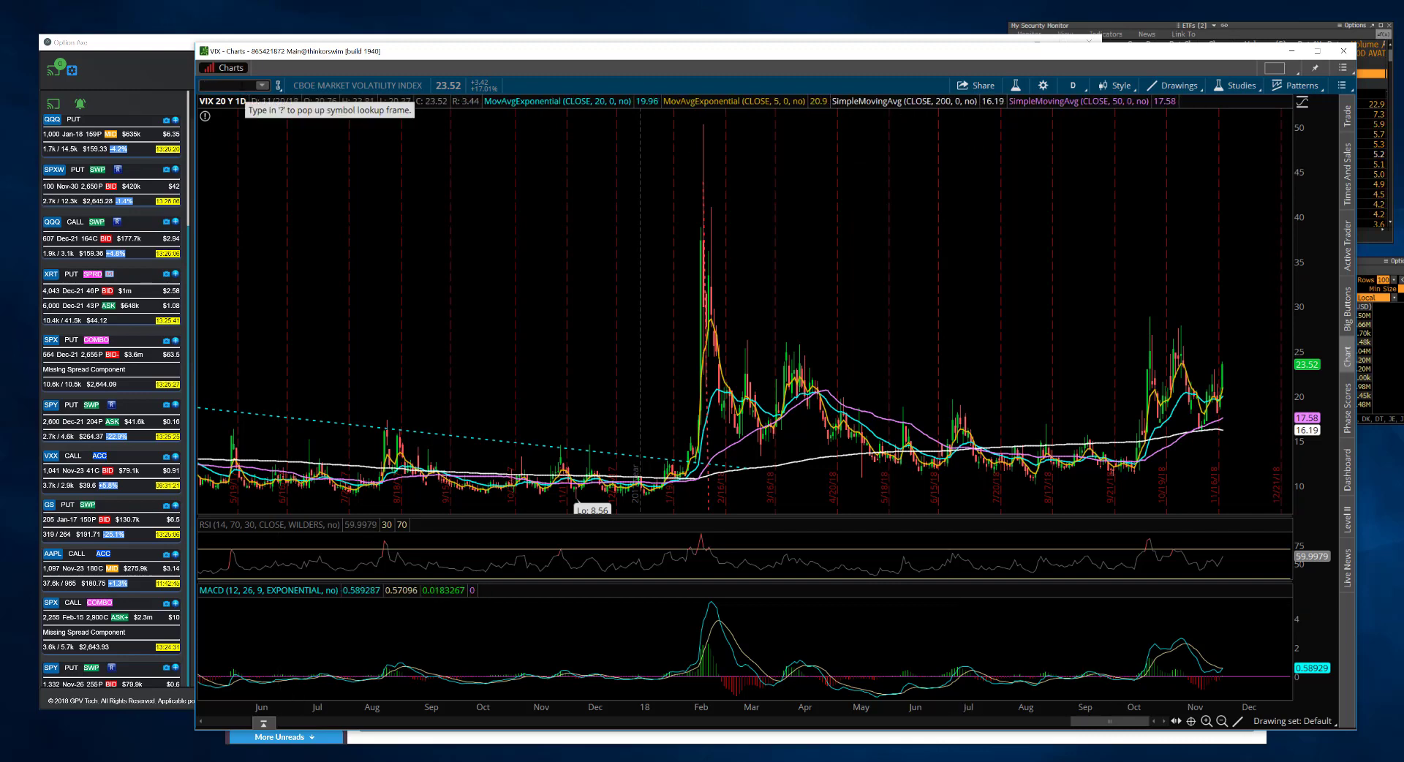
text(CRM)
key(Return)
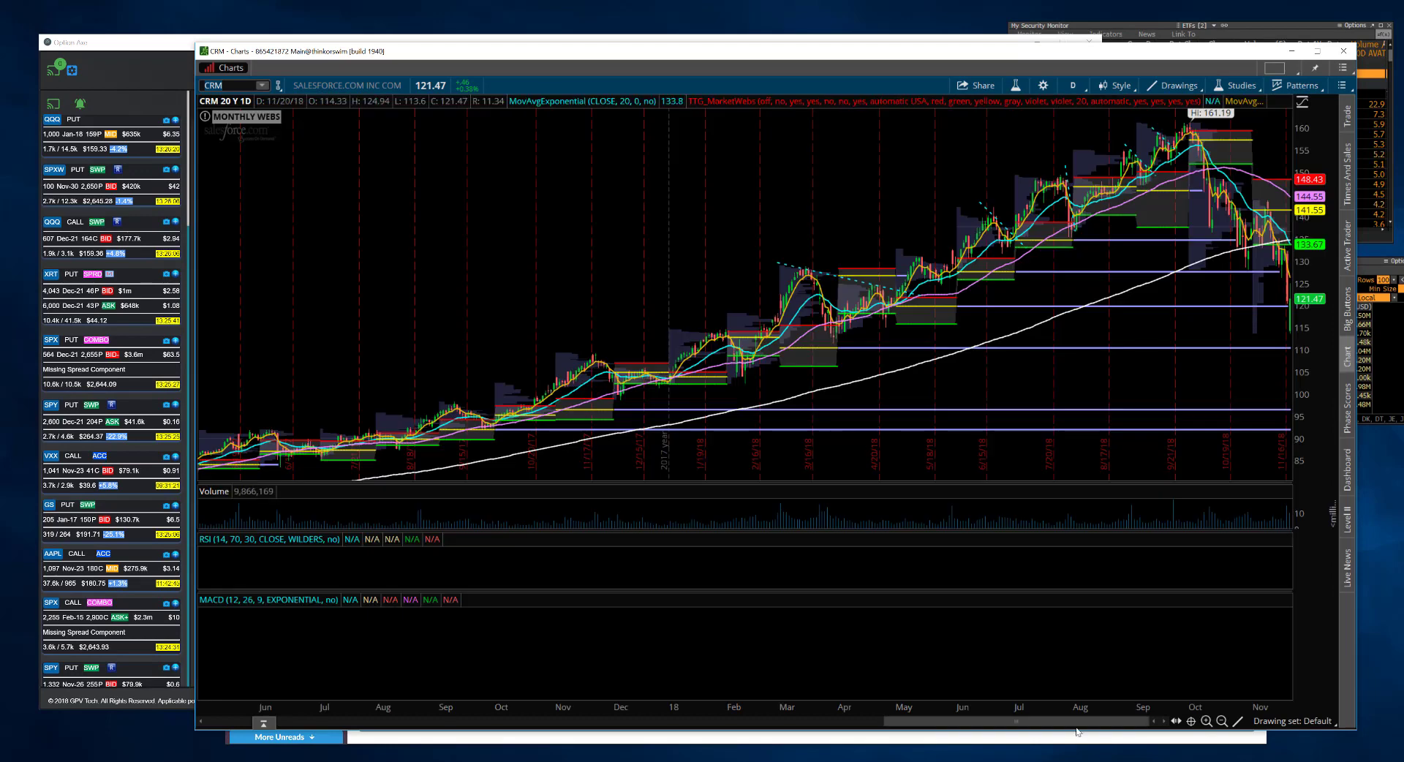
click(1176, 722)
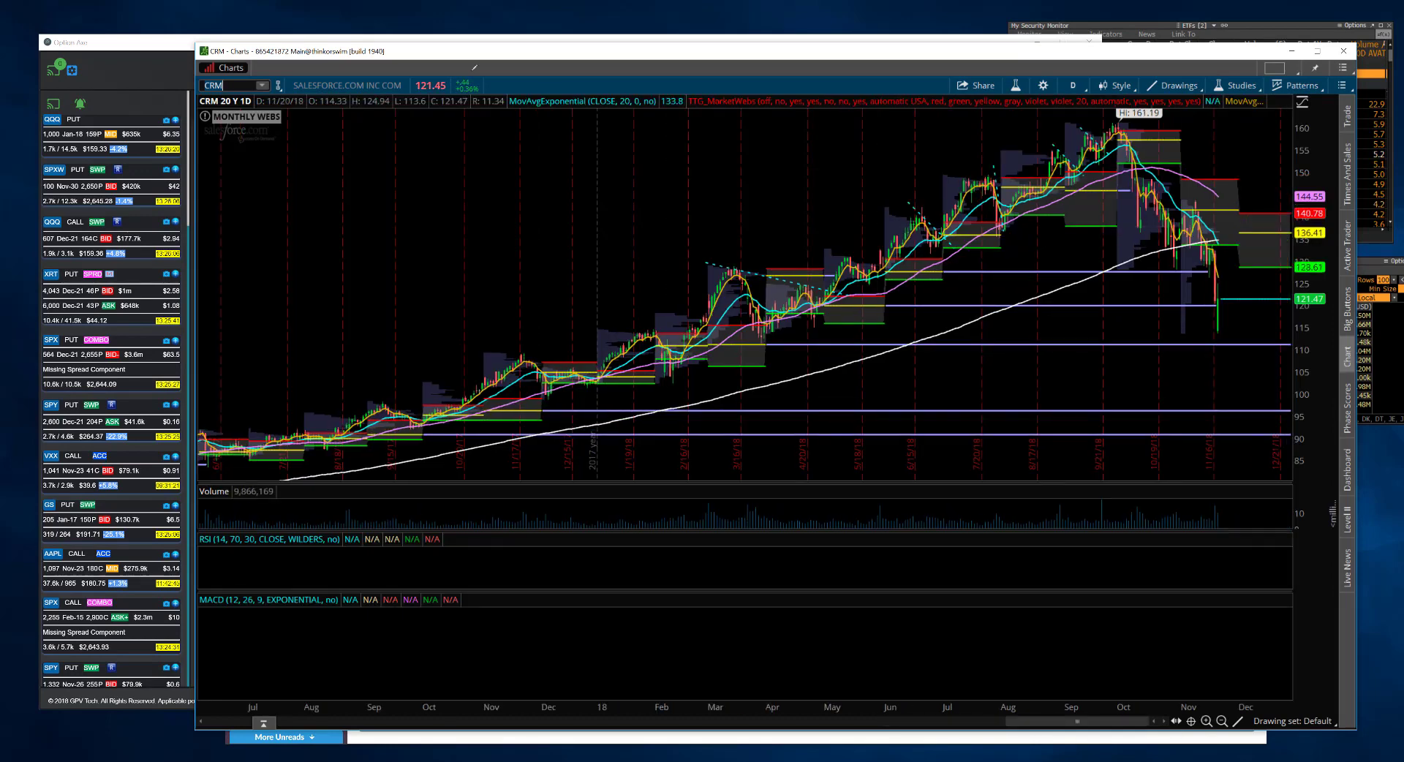
Replace CRM with the /ES futures daily chart.
click(234, 85)
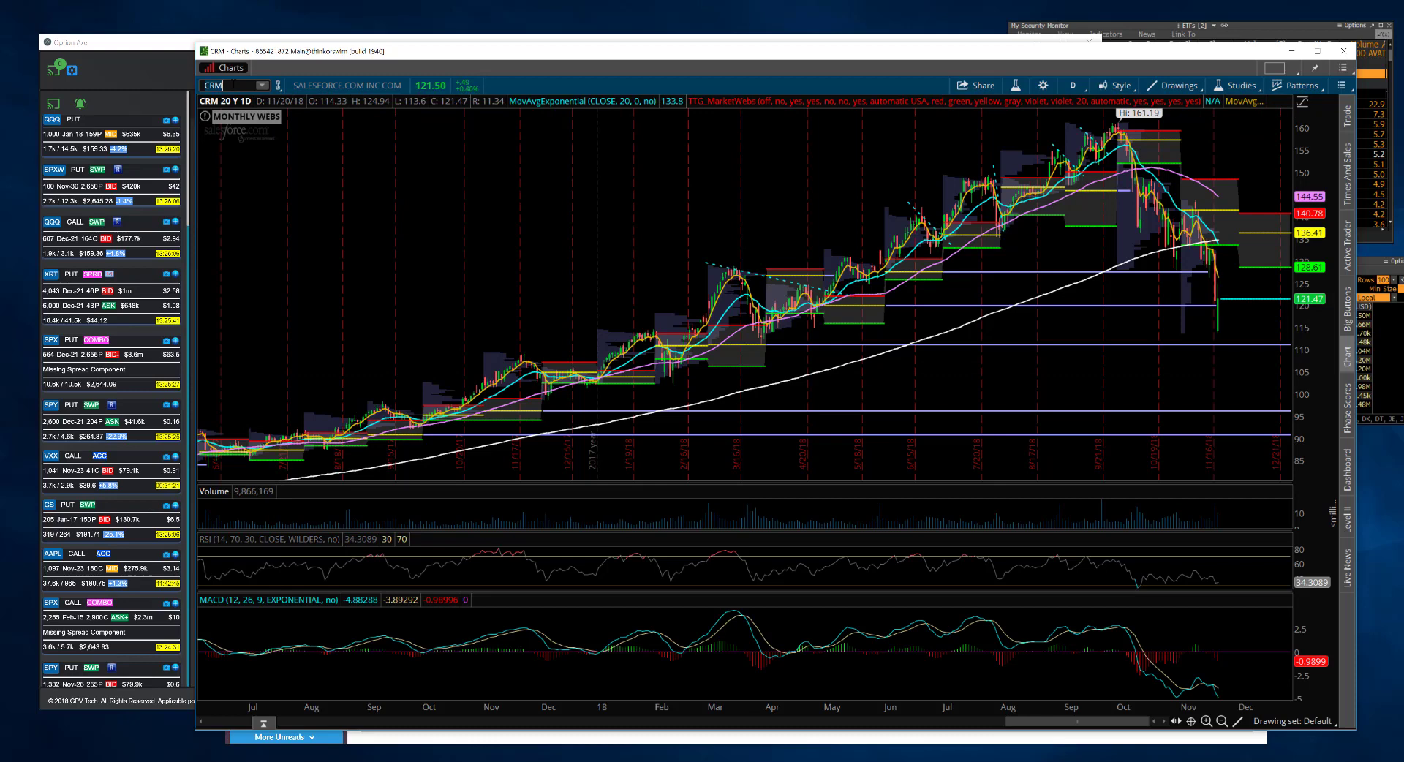
key(BackSpace)
text(/ES)
key(Return)
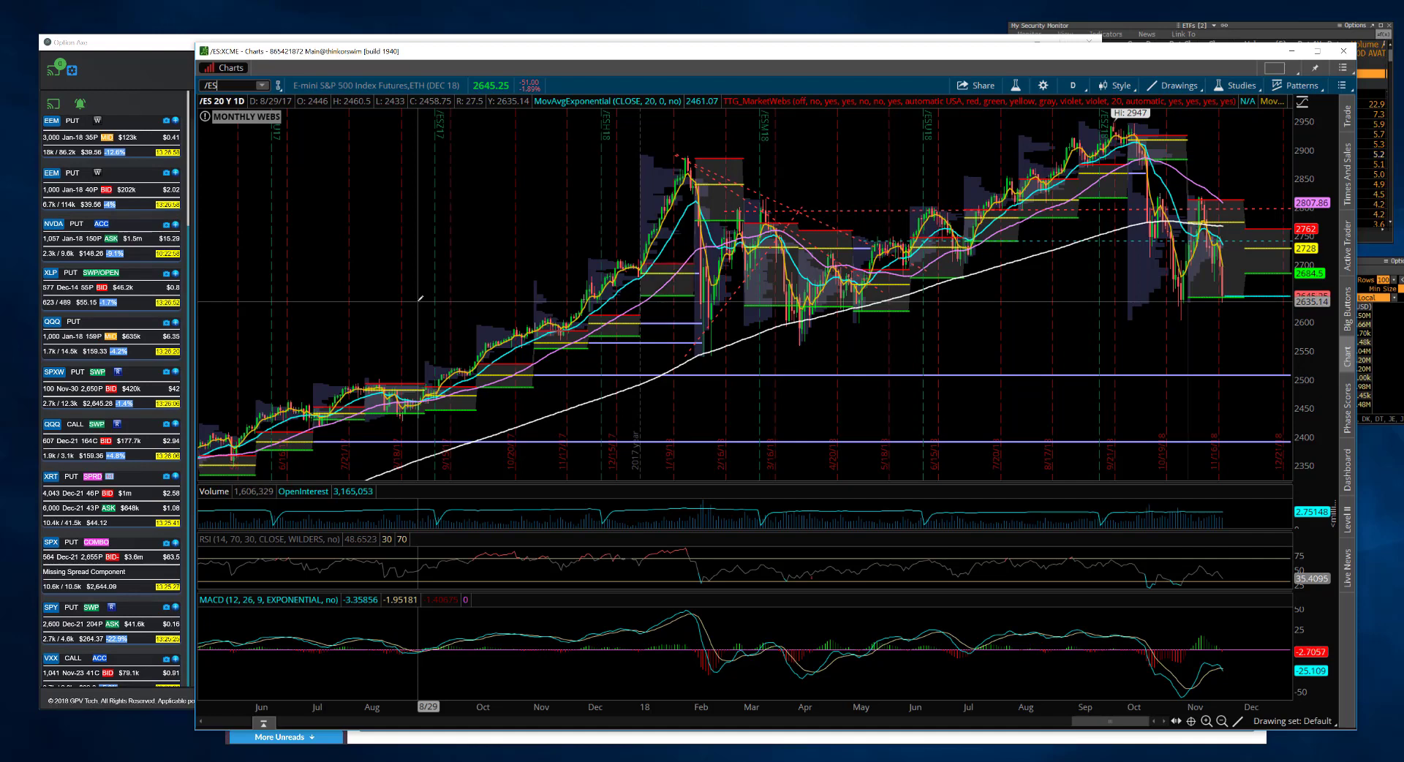
Replace /ES with /CL crude oil futures on the 20-year daily view.
key(BackSpace)
text(/CL)
key(Return)
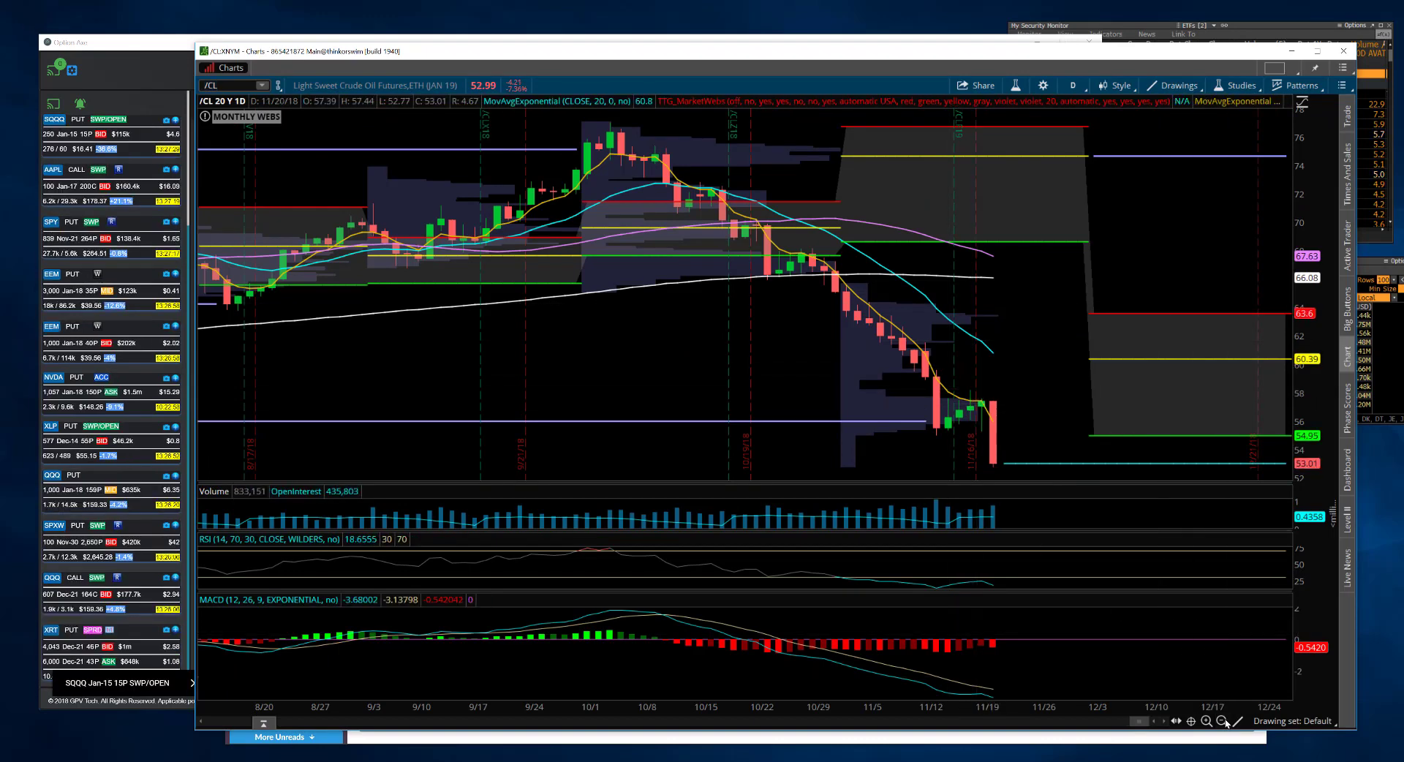
Zoom the /CL chart out twice to span mid-2017 through December 2018.
click(1223, 722)
click(1223, 722)
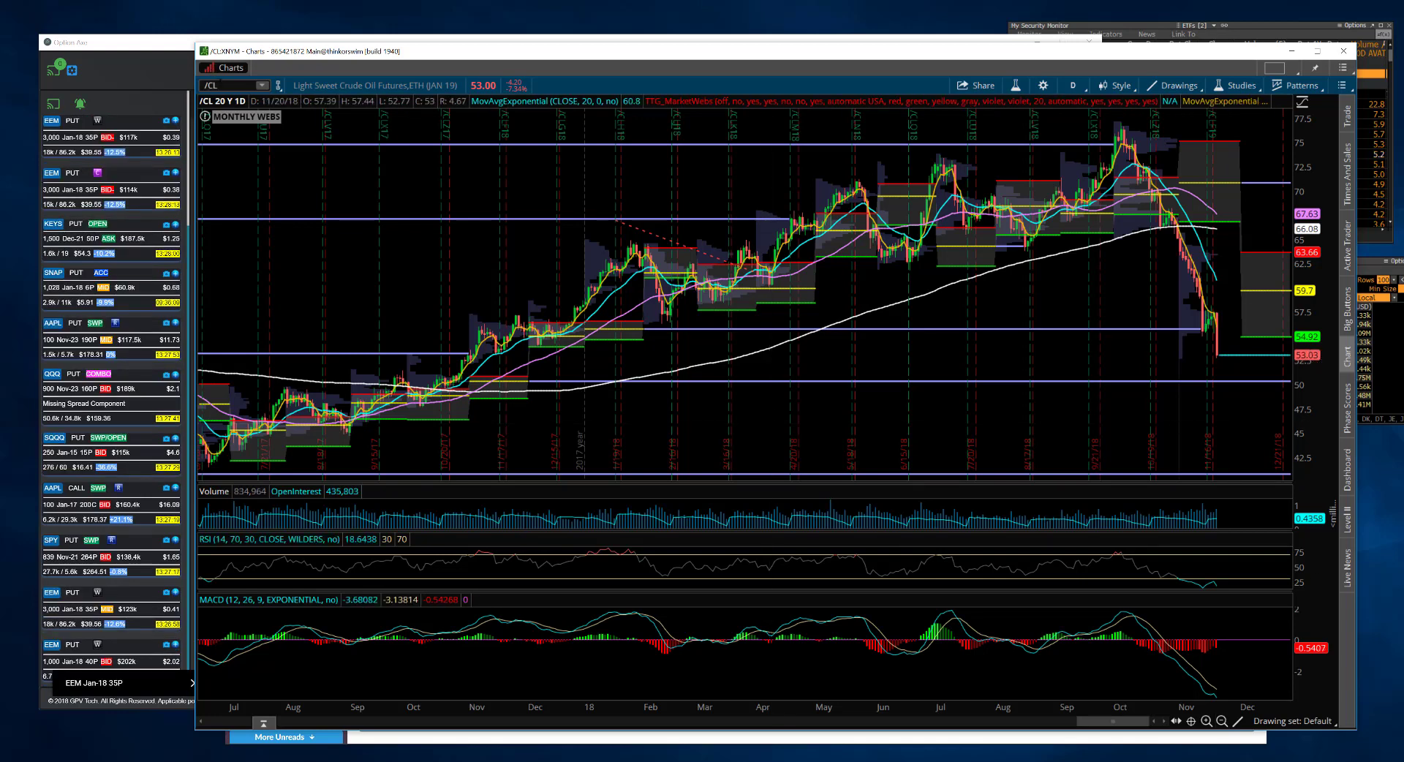
click(218, 85)
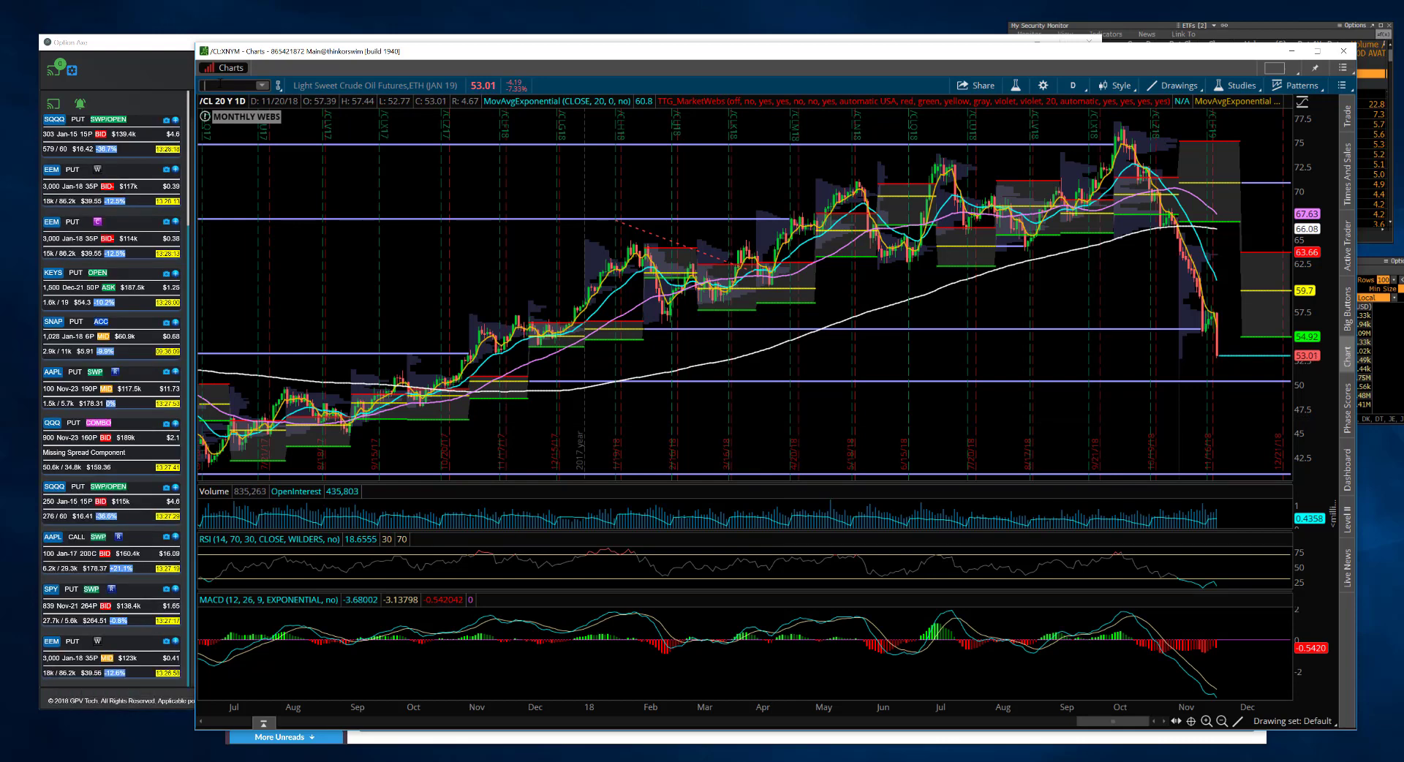
Load HYG, then TLT, and zoom the TLT chart out.
text(HYG)
key(Return)
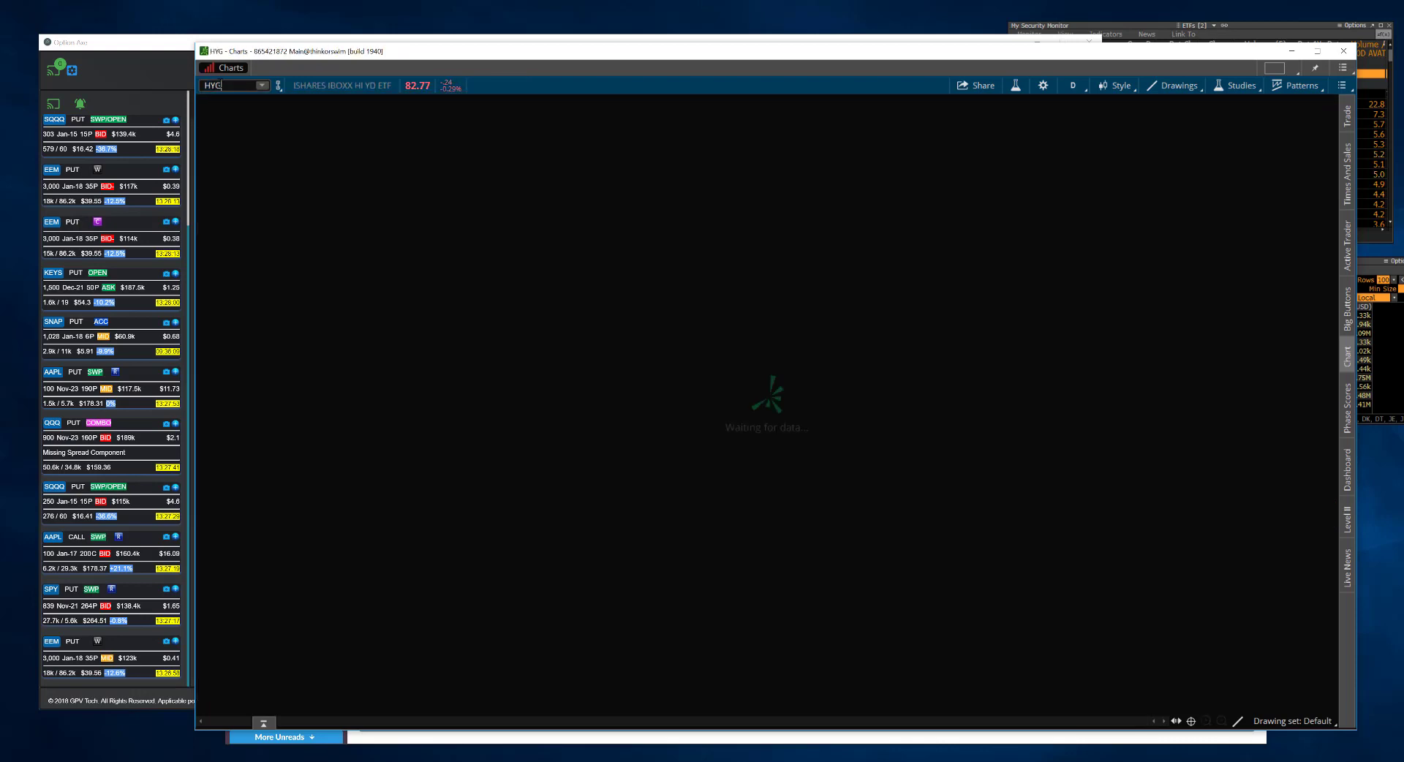
key(BackSpace)
key(BackSpace)
key(BackSpace)
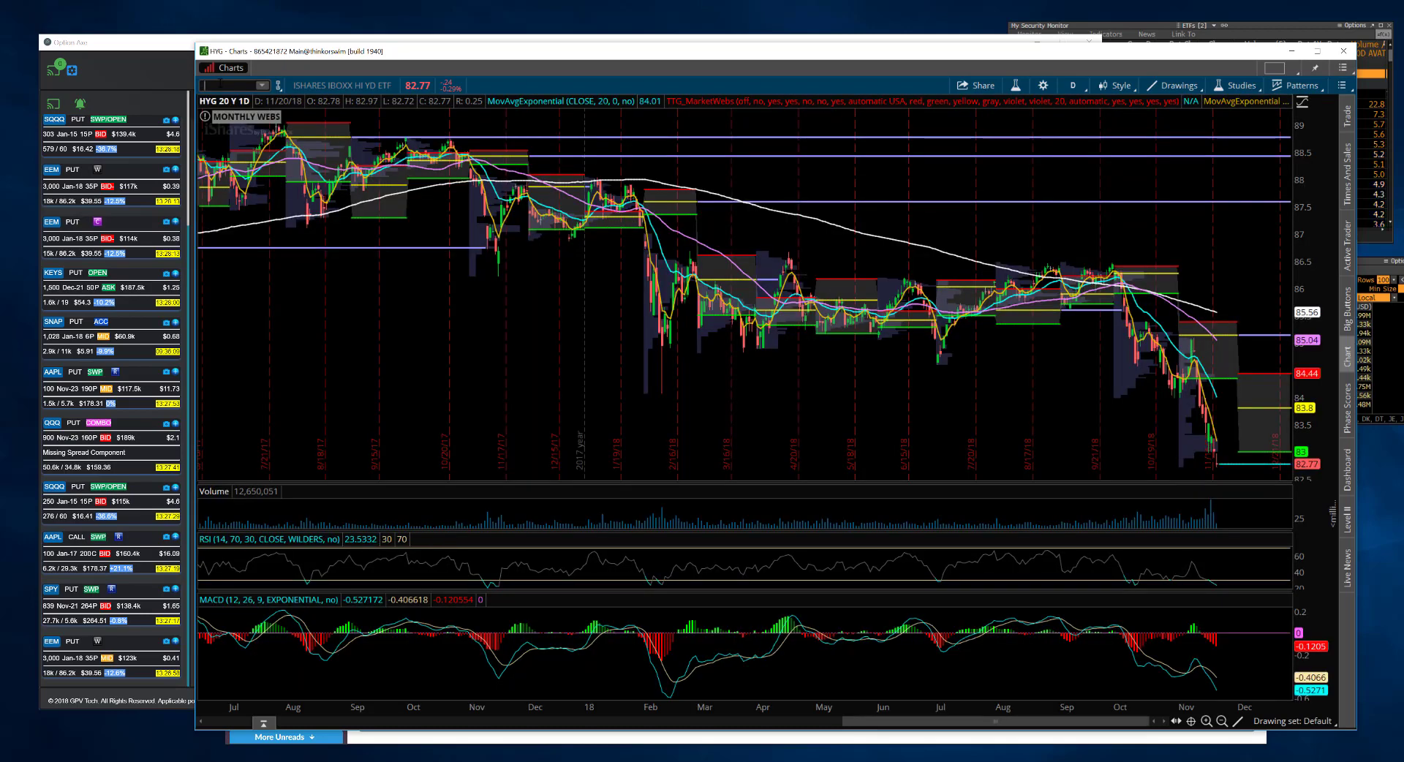
text(TLT)
key(Return)
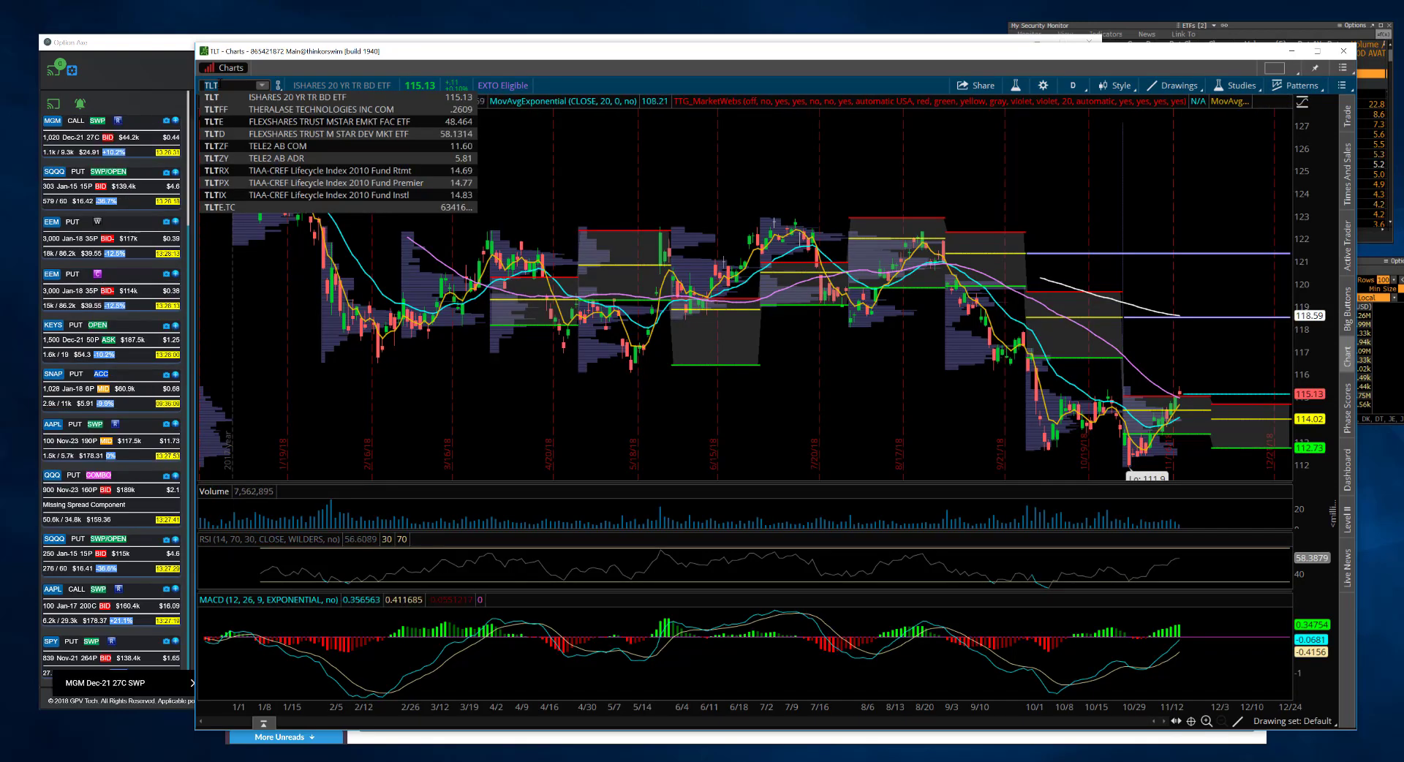
scroll(410, 423, down, 2)
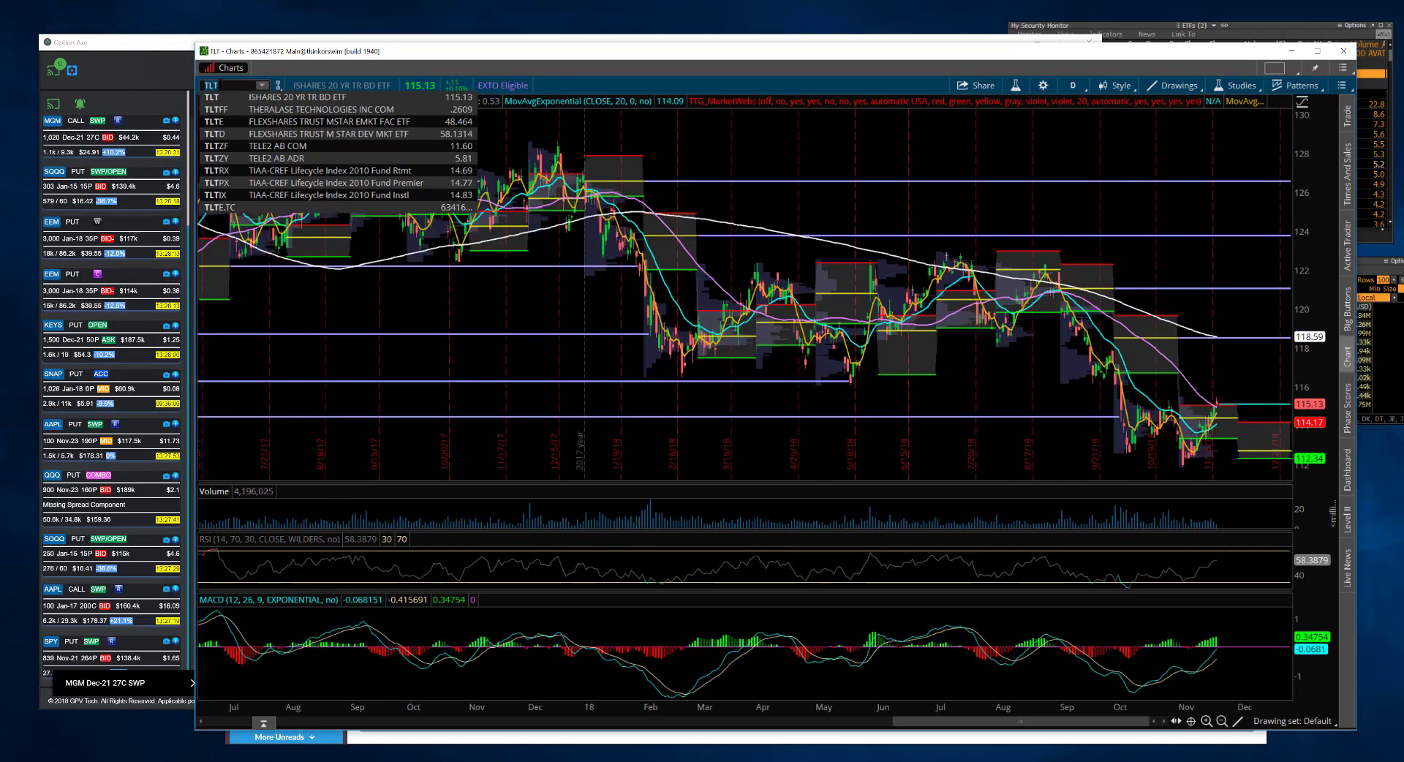
Replace TLT with the UUP dollar bullish fund chart.
key(BackSpace)
key(BackSpace)
key(BackSpace)
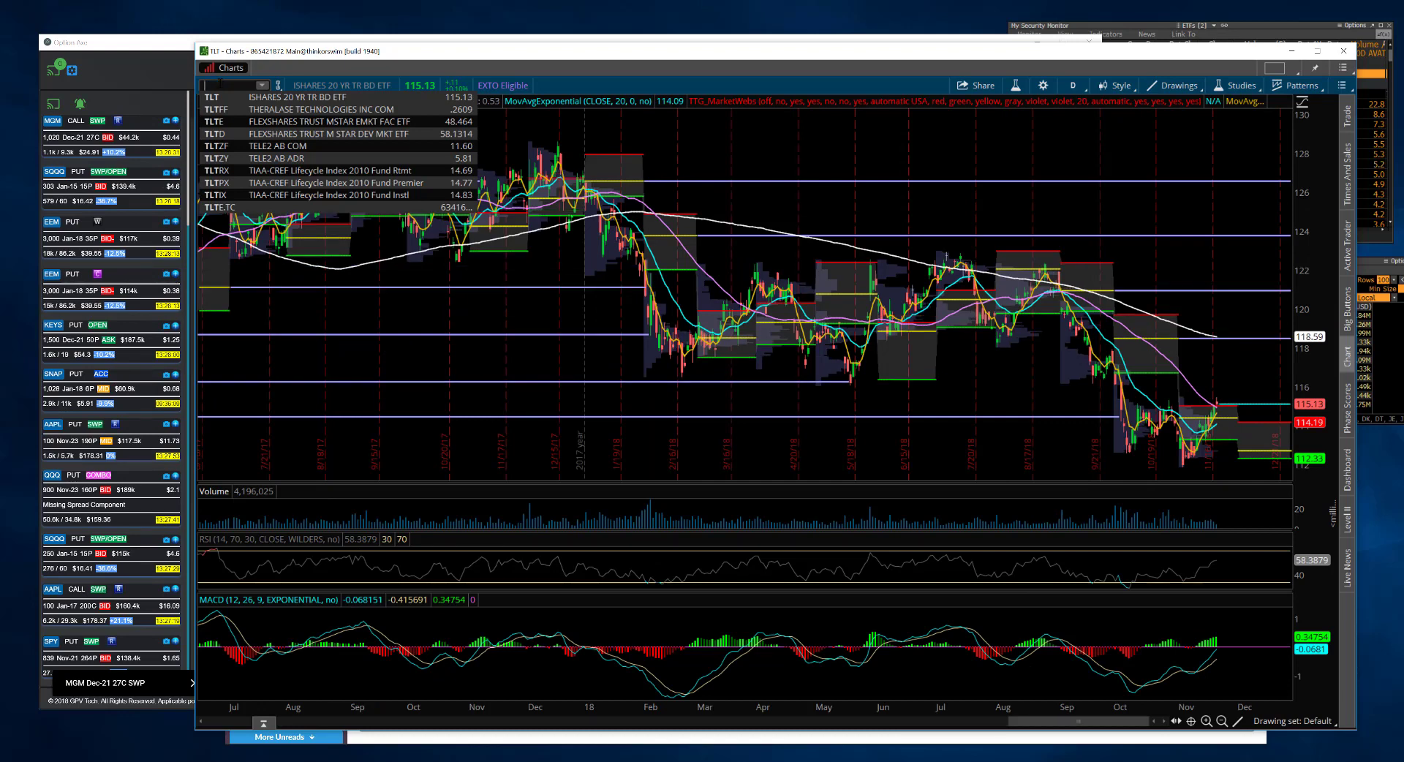
text(UUP)
key(Return)
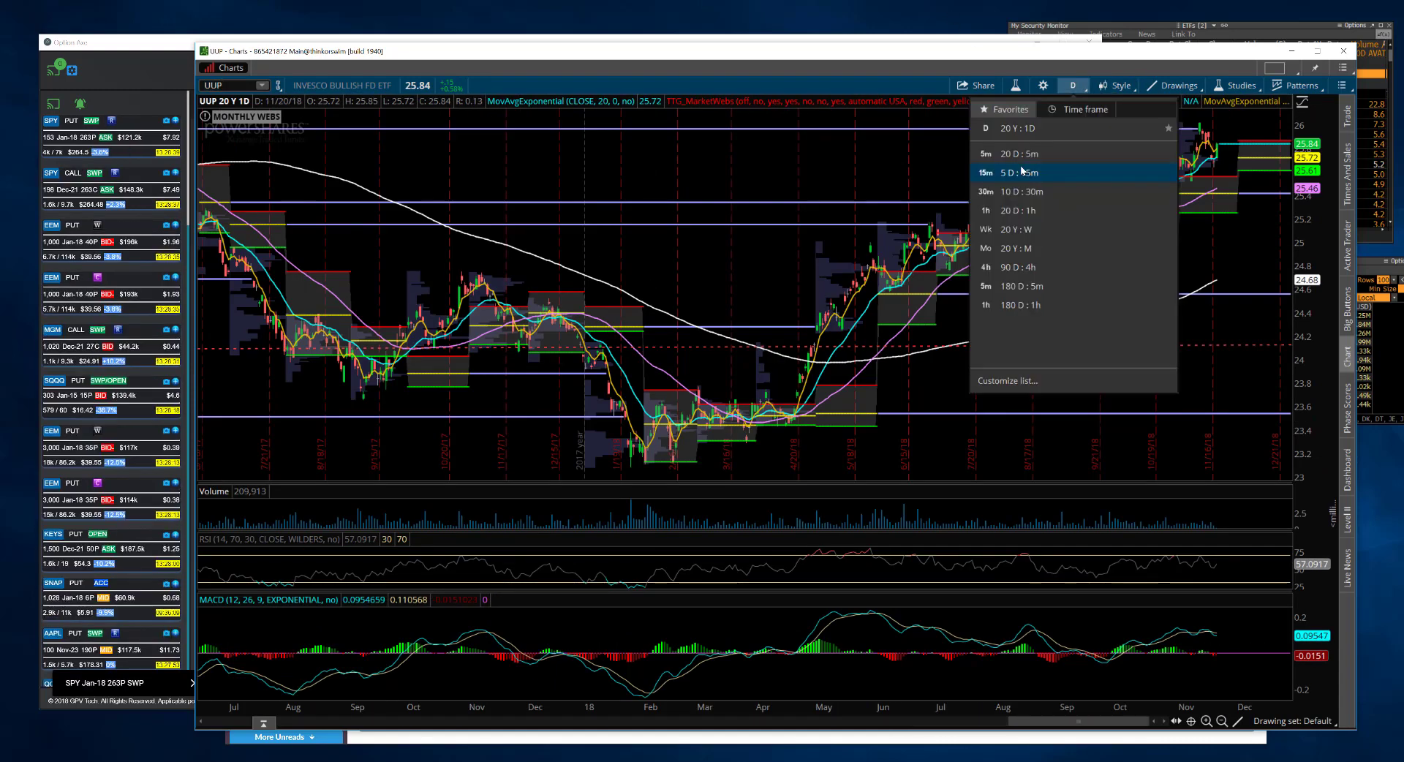
Switch the UUP chart to 20 days of 5-minute bars and clear the ticker.
click(1015, 157)
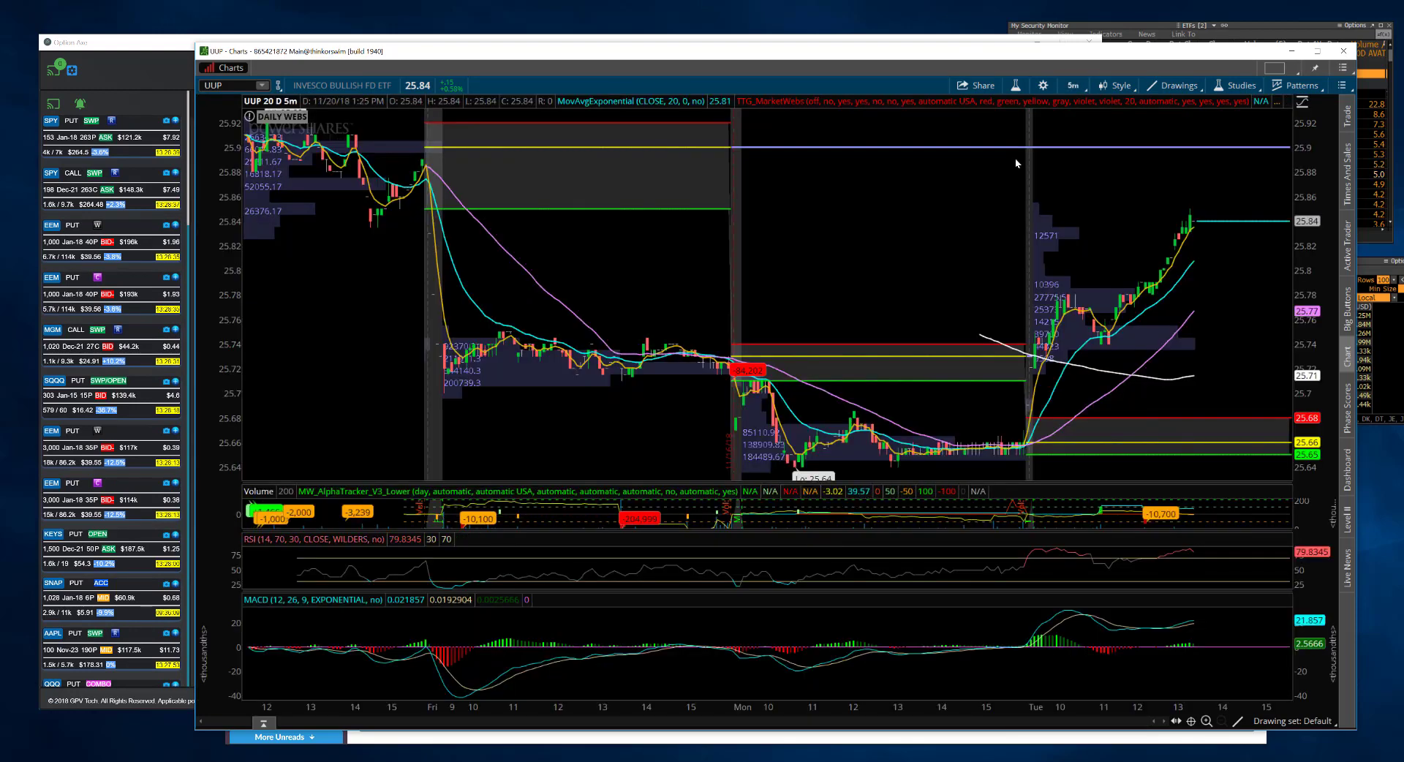
scroll(1015, 156, down, 1)
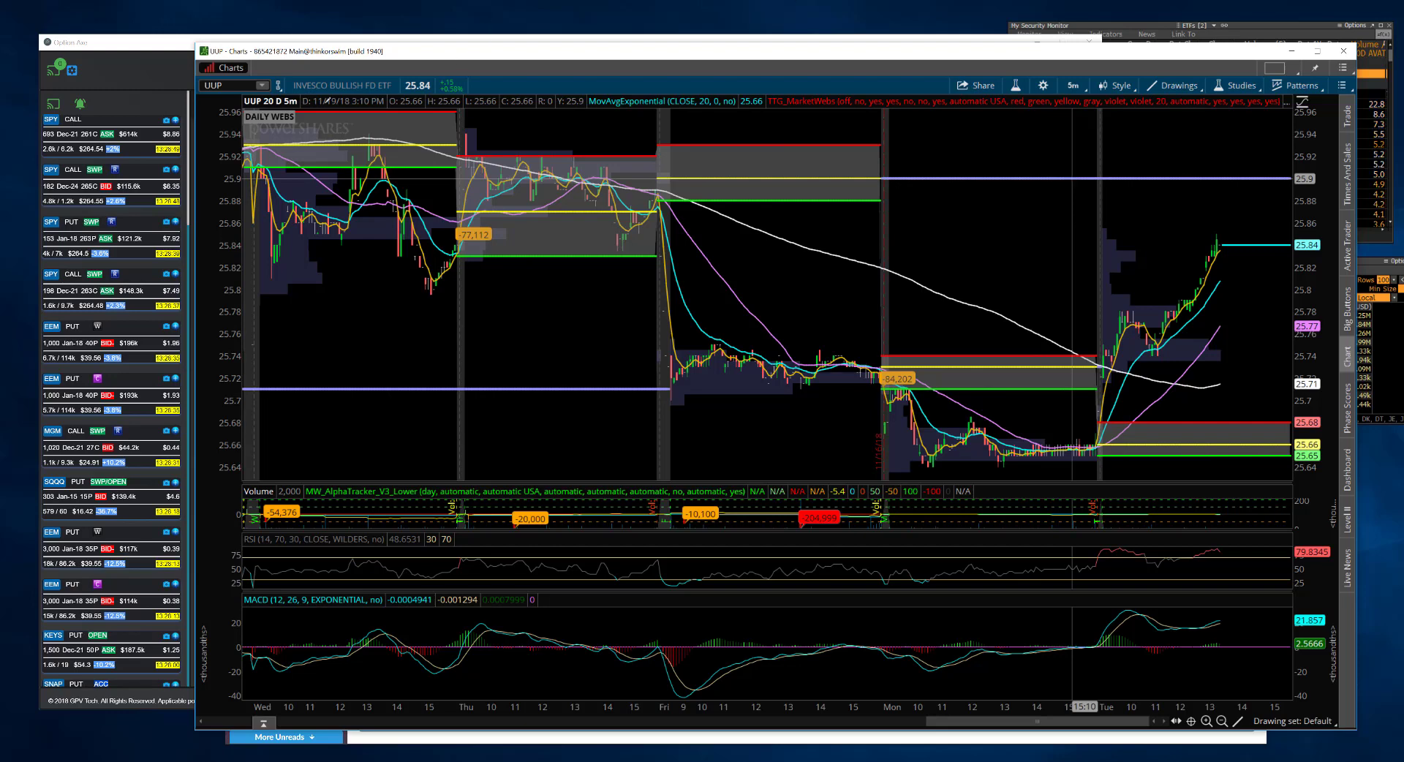
click(219, 86)
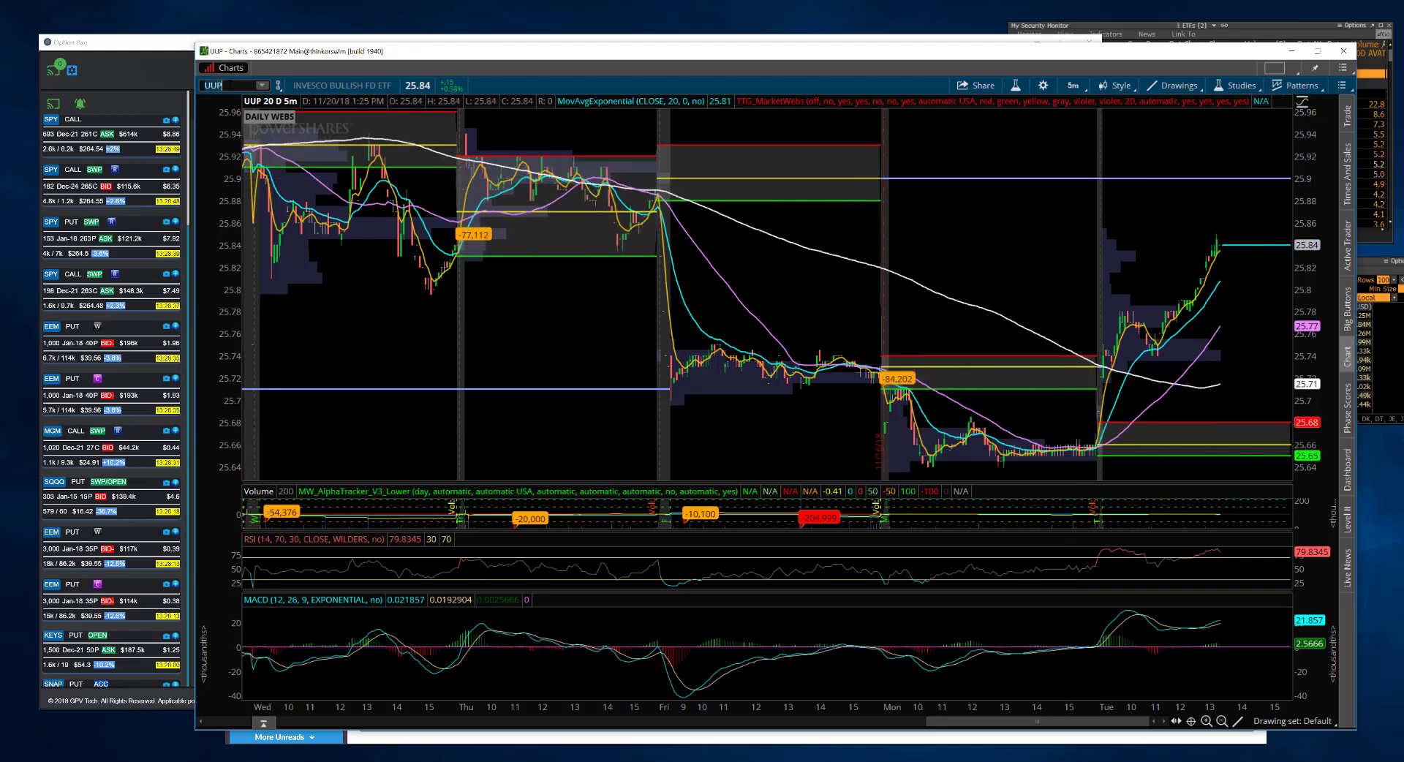
Load WDC and set its time frame to 20 Y : 1D.
text(WDC)
key(Return)
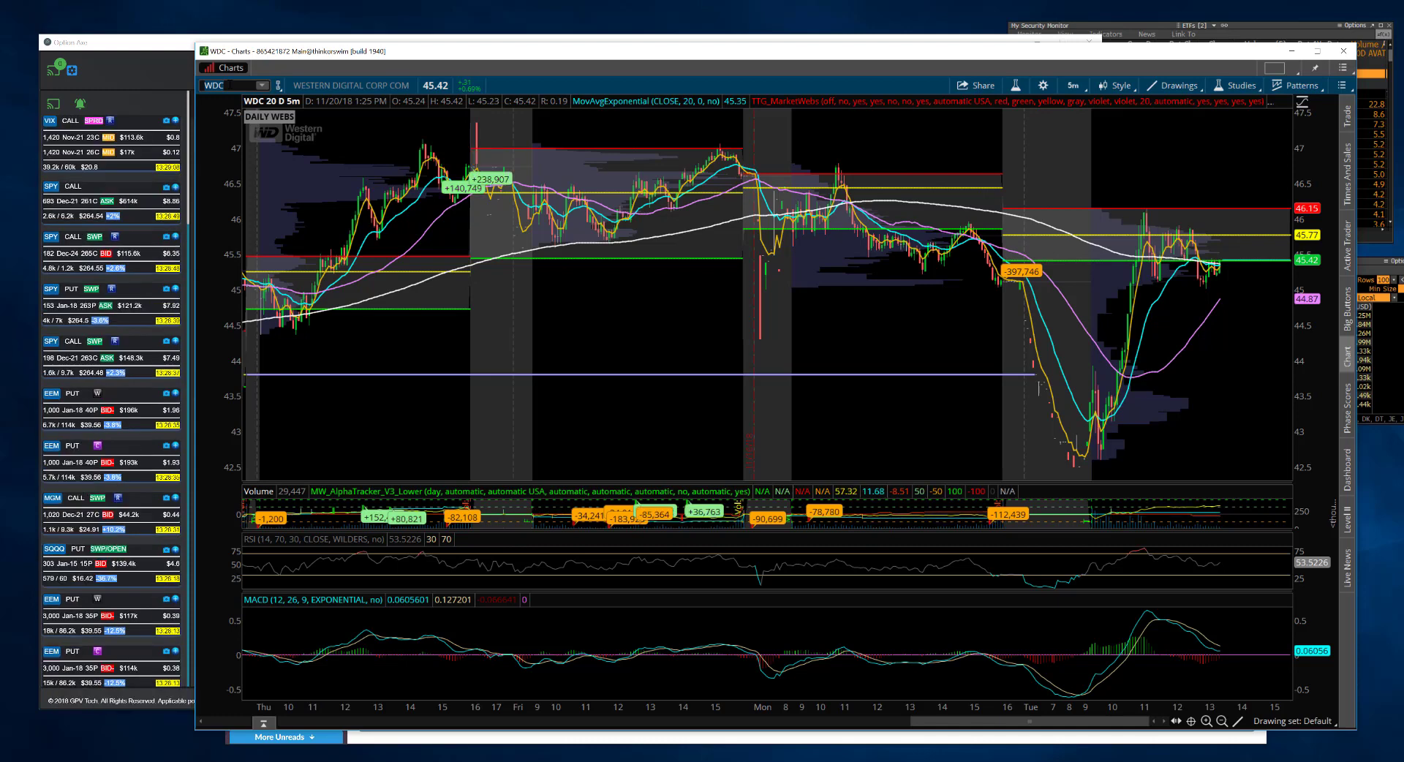
click(1073, 86)
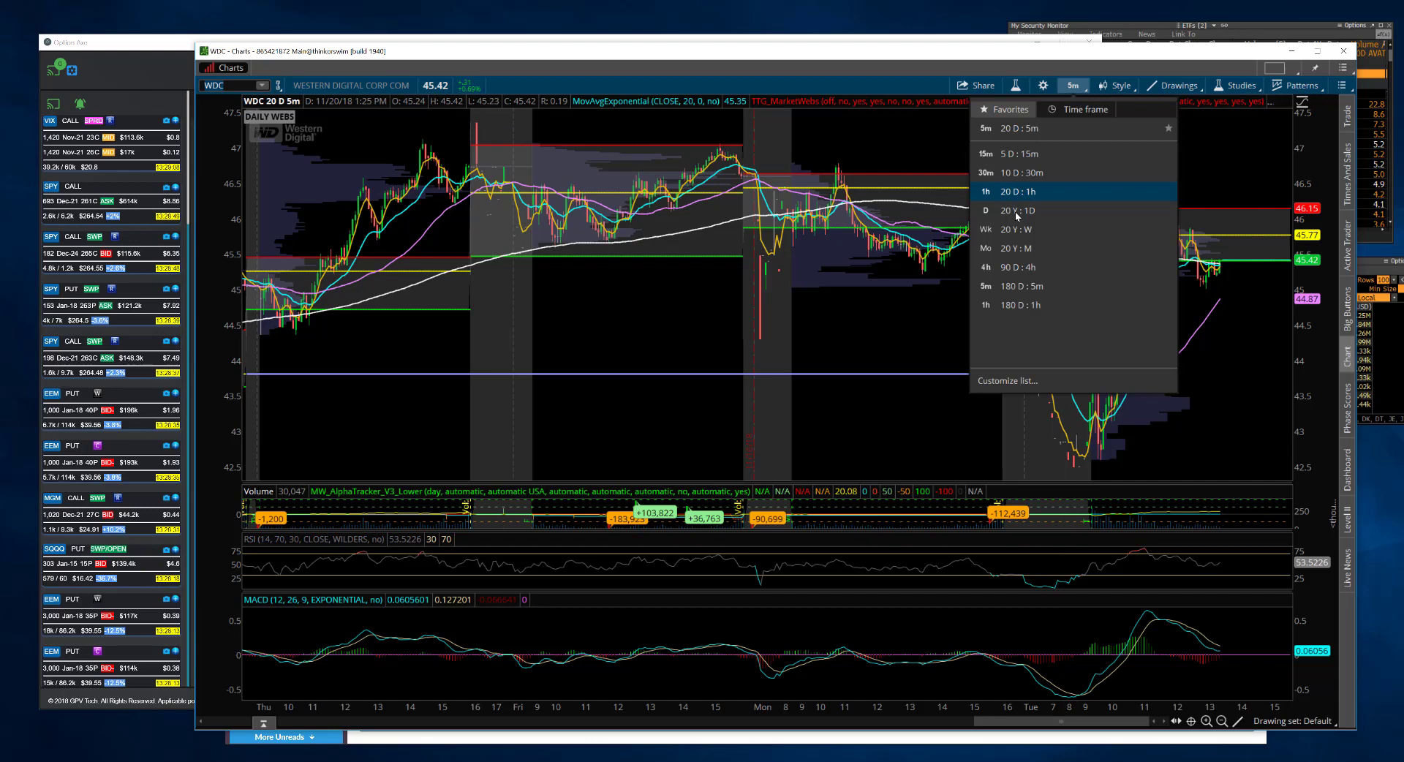
click(1016, 212)
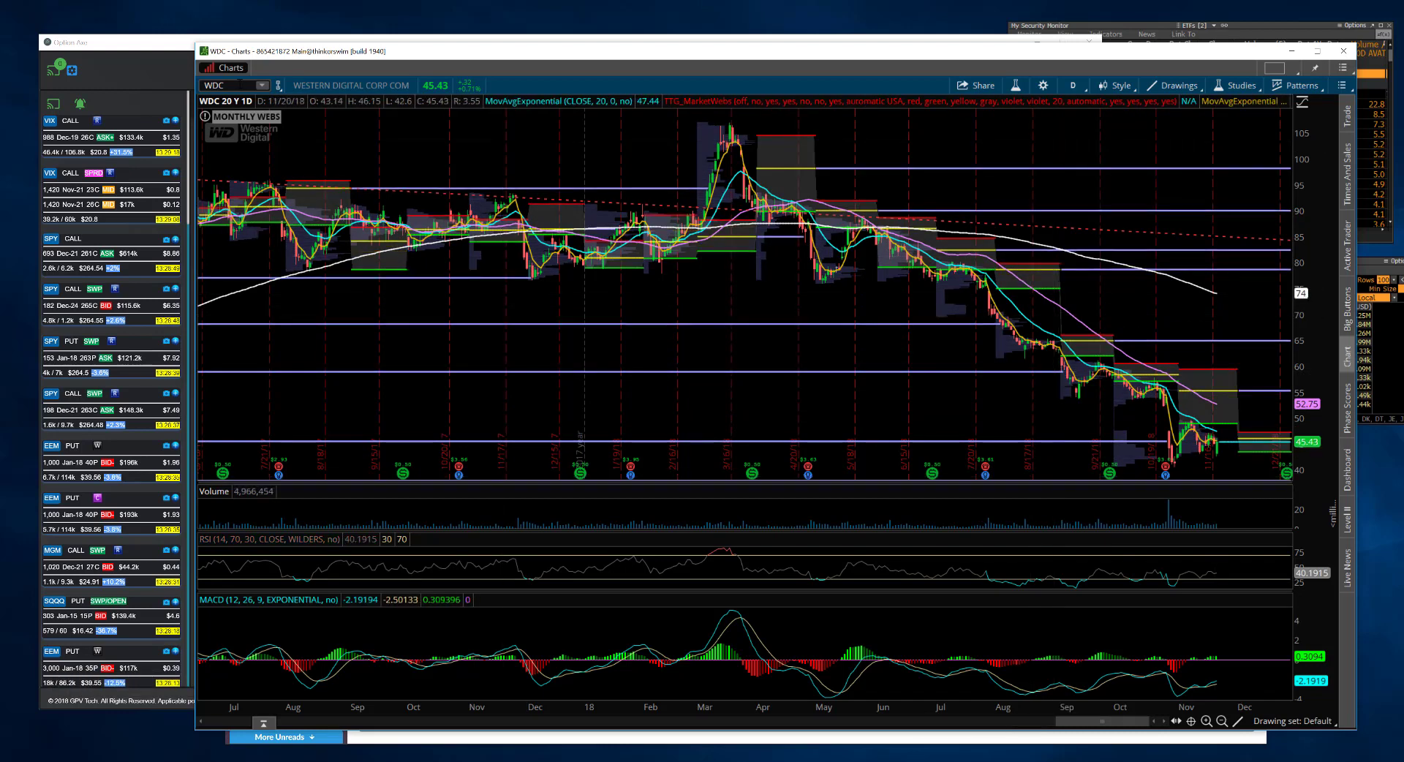
click(242, 85)
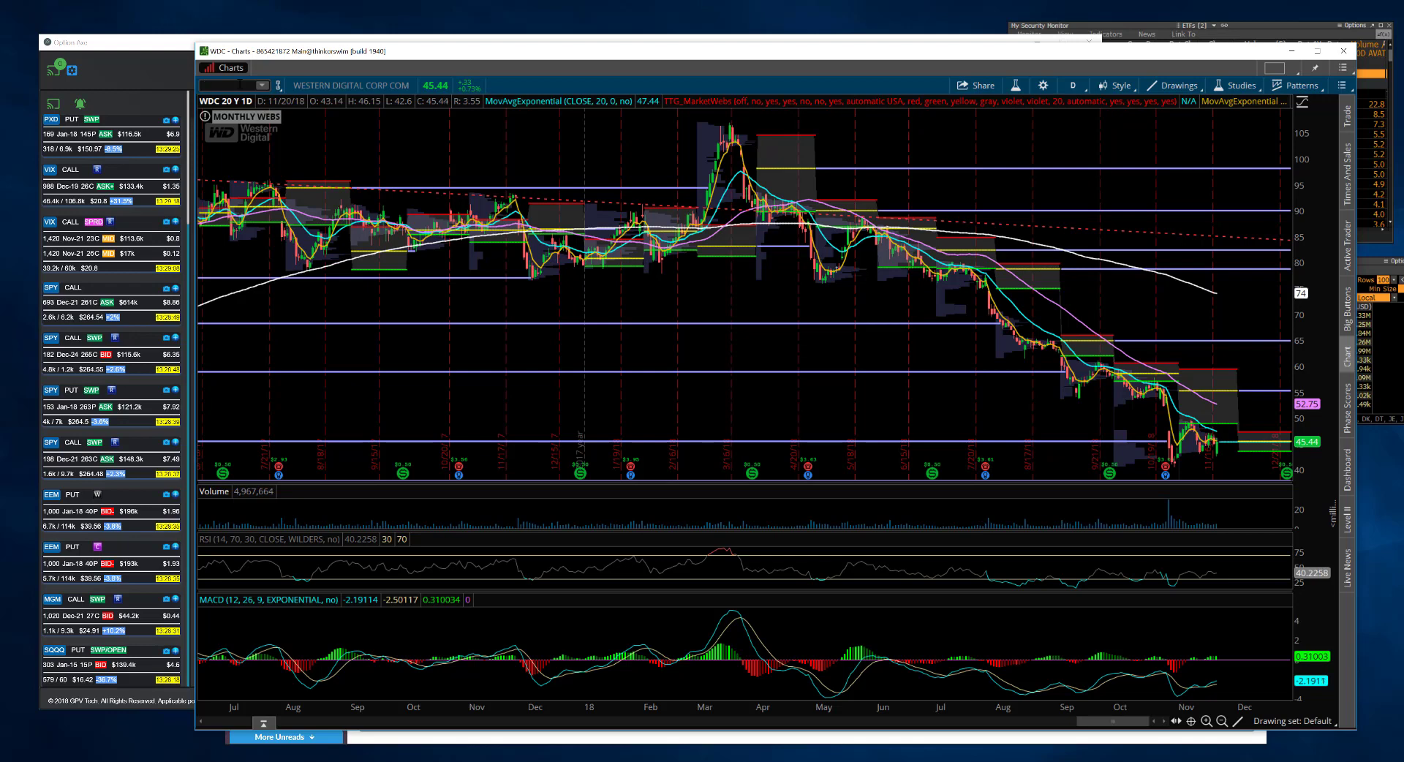
Load AMAT on the 20-year daily chart, then erase the ticker.
text(AMAT)
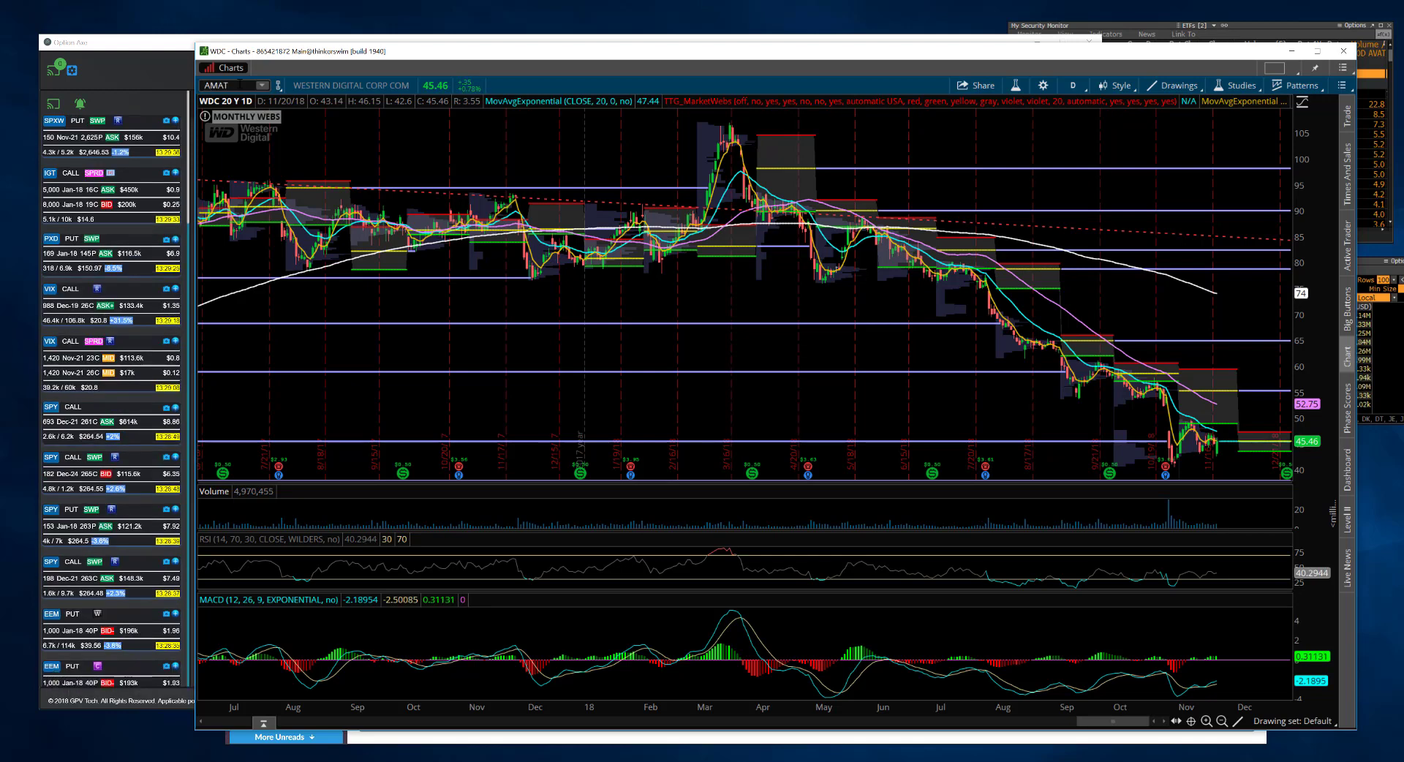
key(Return)
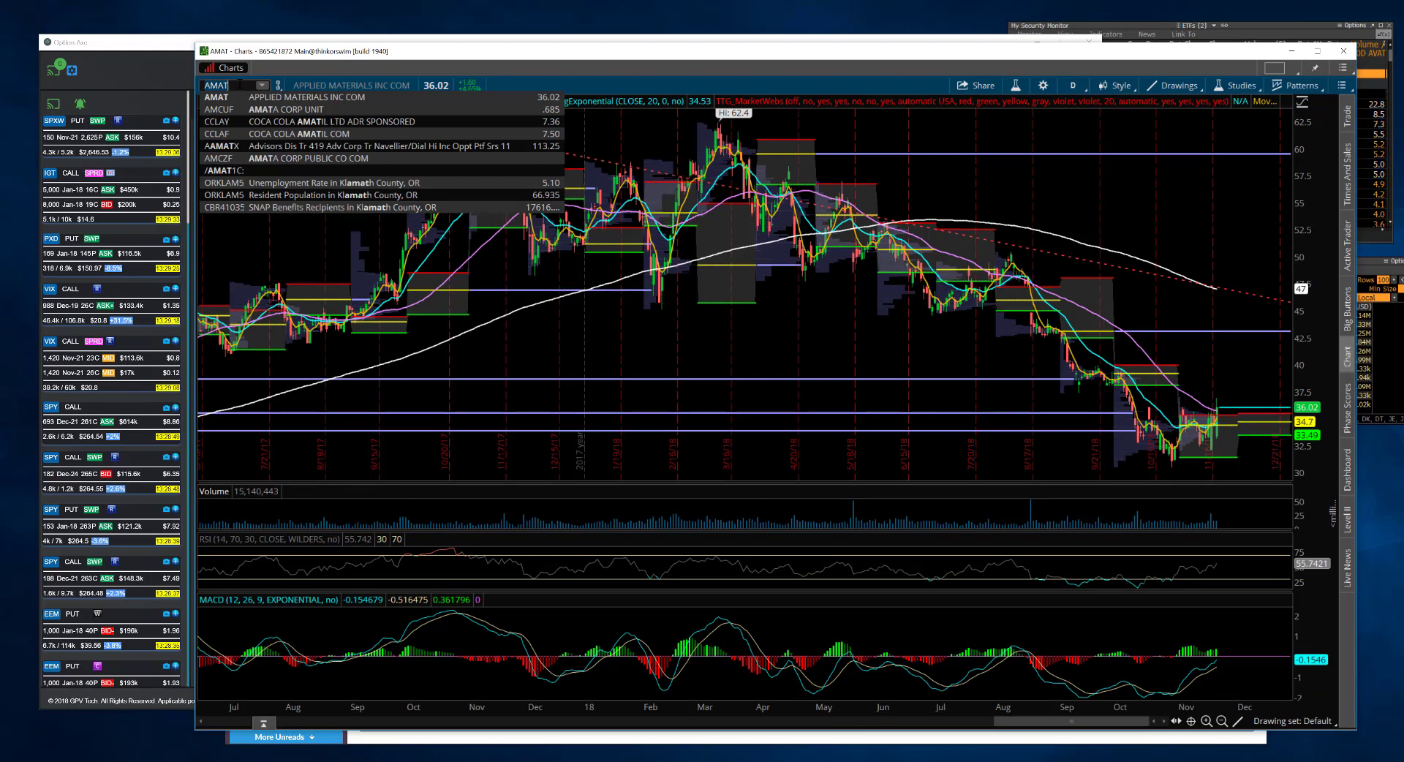
key(Escape)
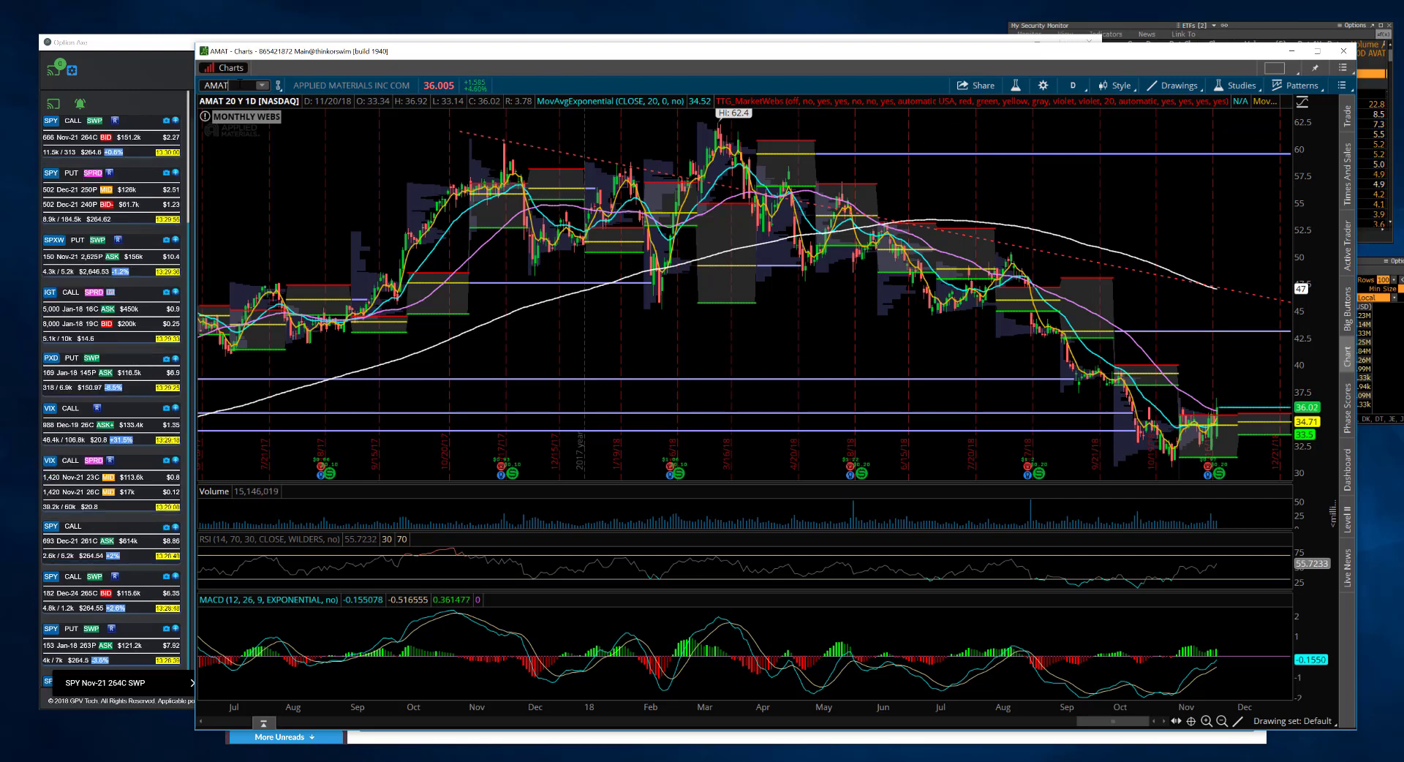
click(239, 85)
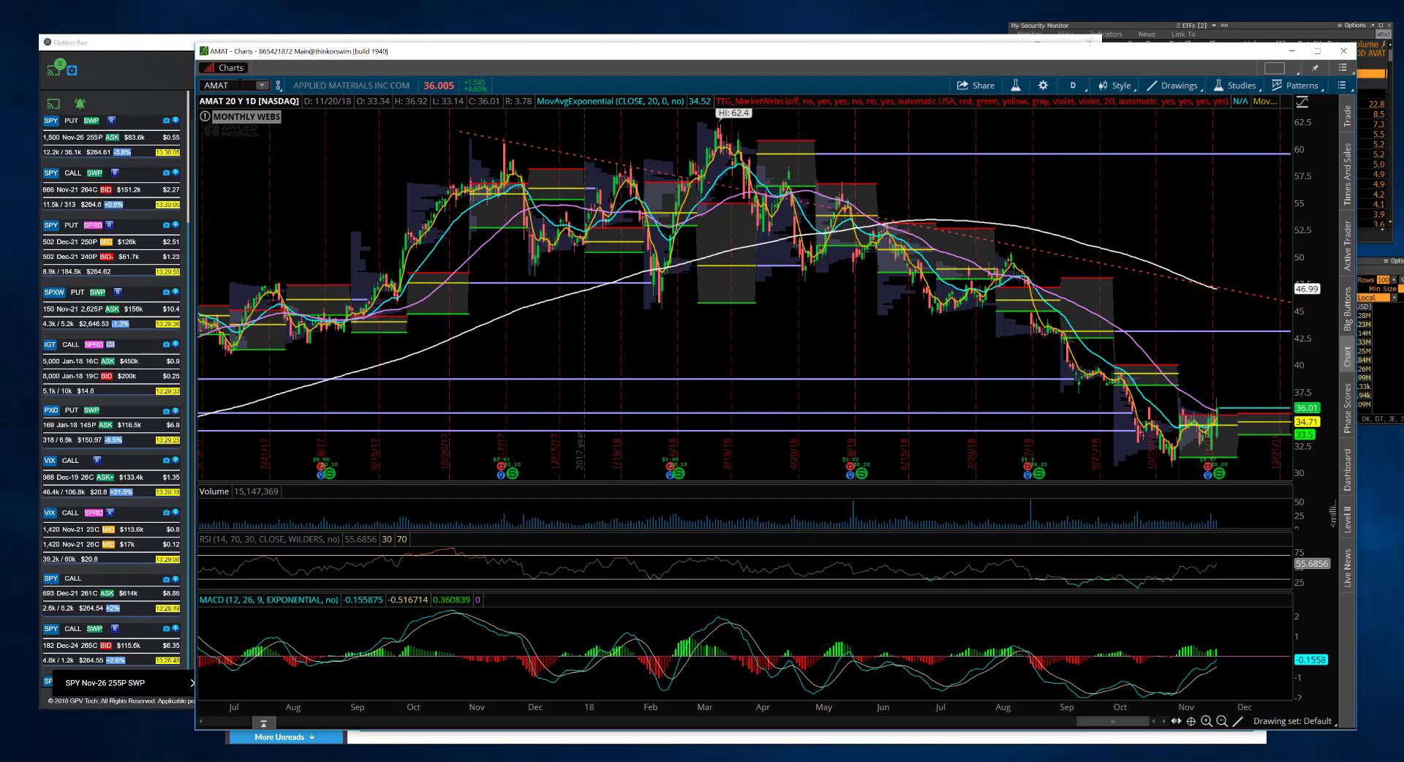
key(BackSpace)
key(BackSpace)
key(BackSpace)
key(BackSpace)
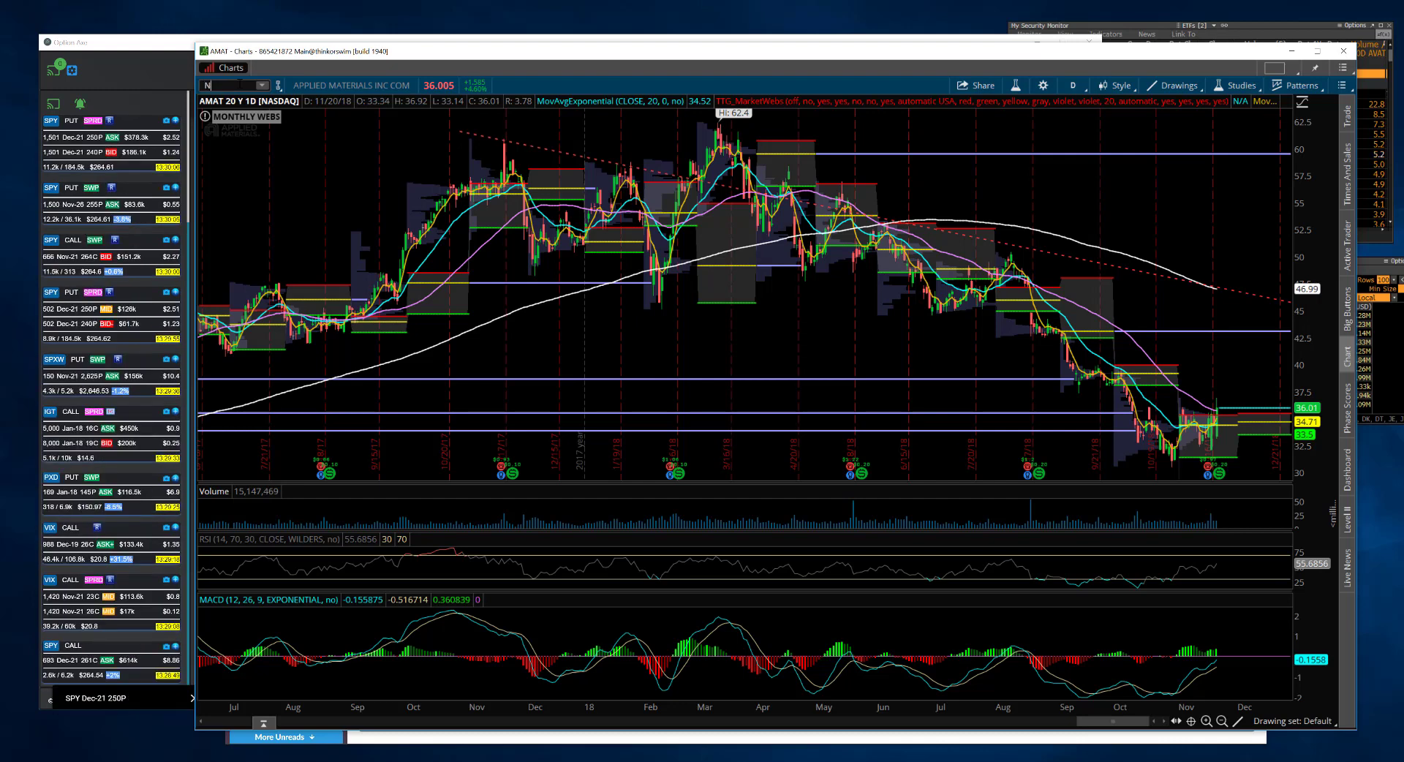
Load NVDA on the daily chart and drag the window's bottom edge down to enlarge it.
text(NVDA)
key(Return)
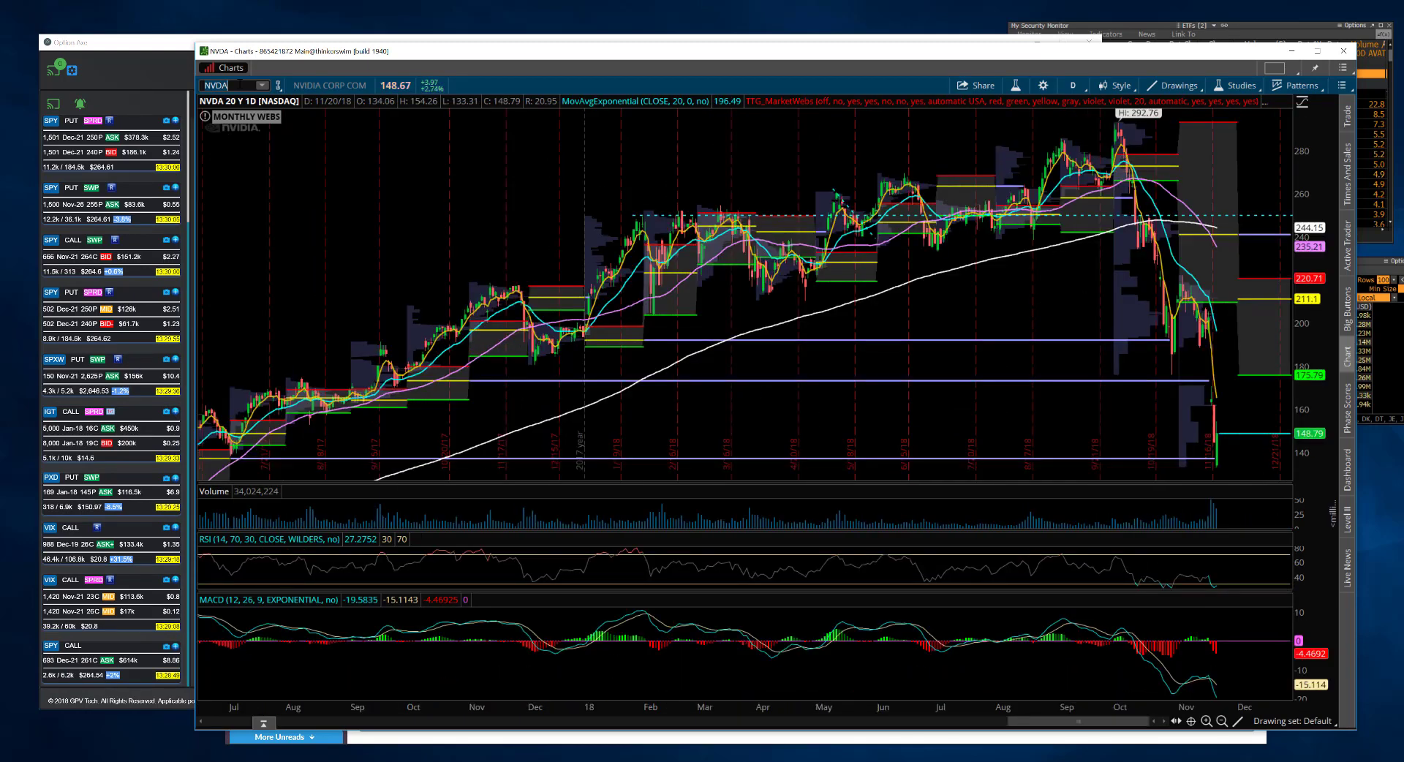
click(239, 84)
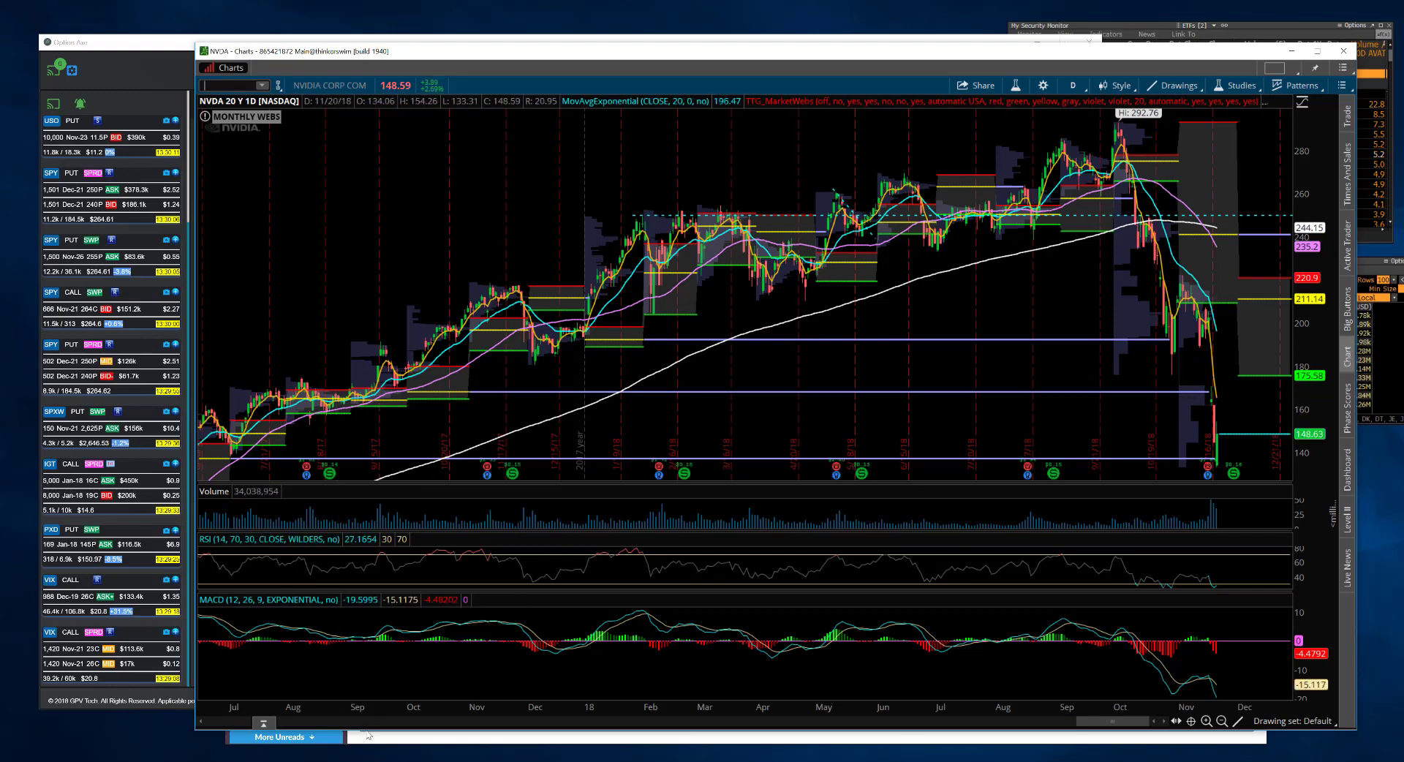
drag(368, 735, 364, 756)
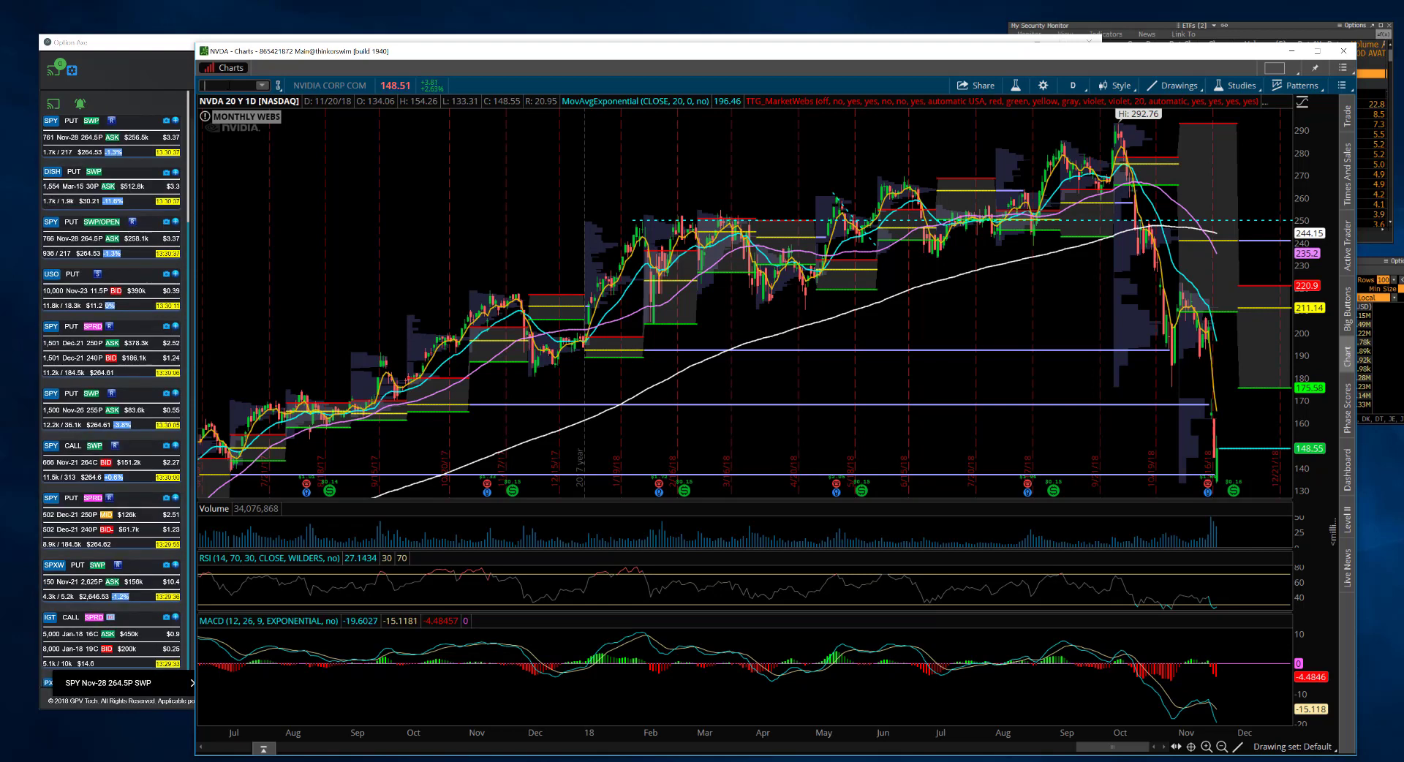
Load the QQQ chart (about 159.28) and clear the symbol box for the next ticker.
text(QQQ)
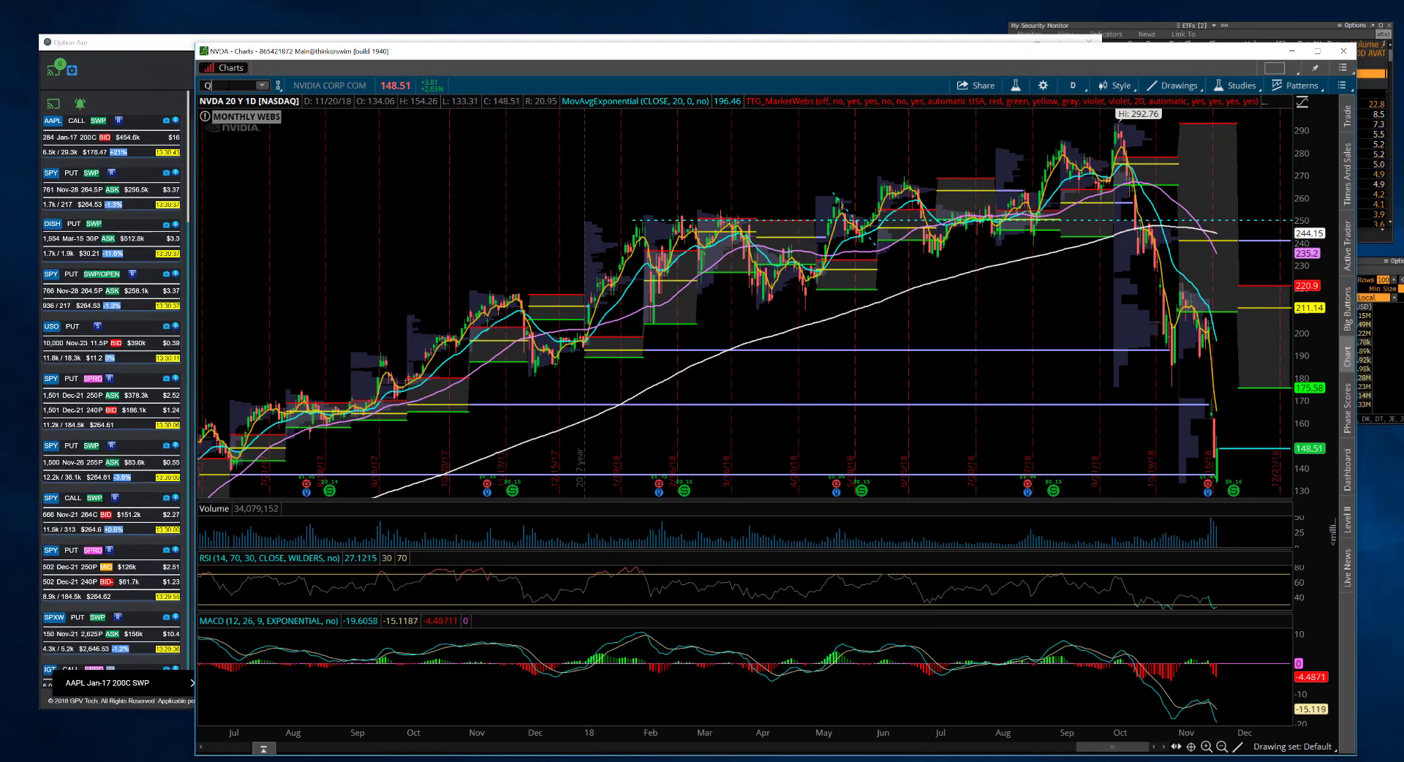
key(Return)
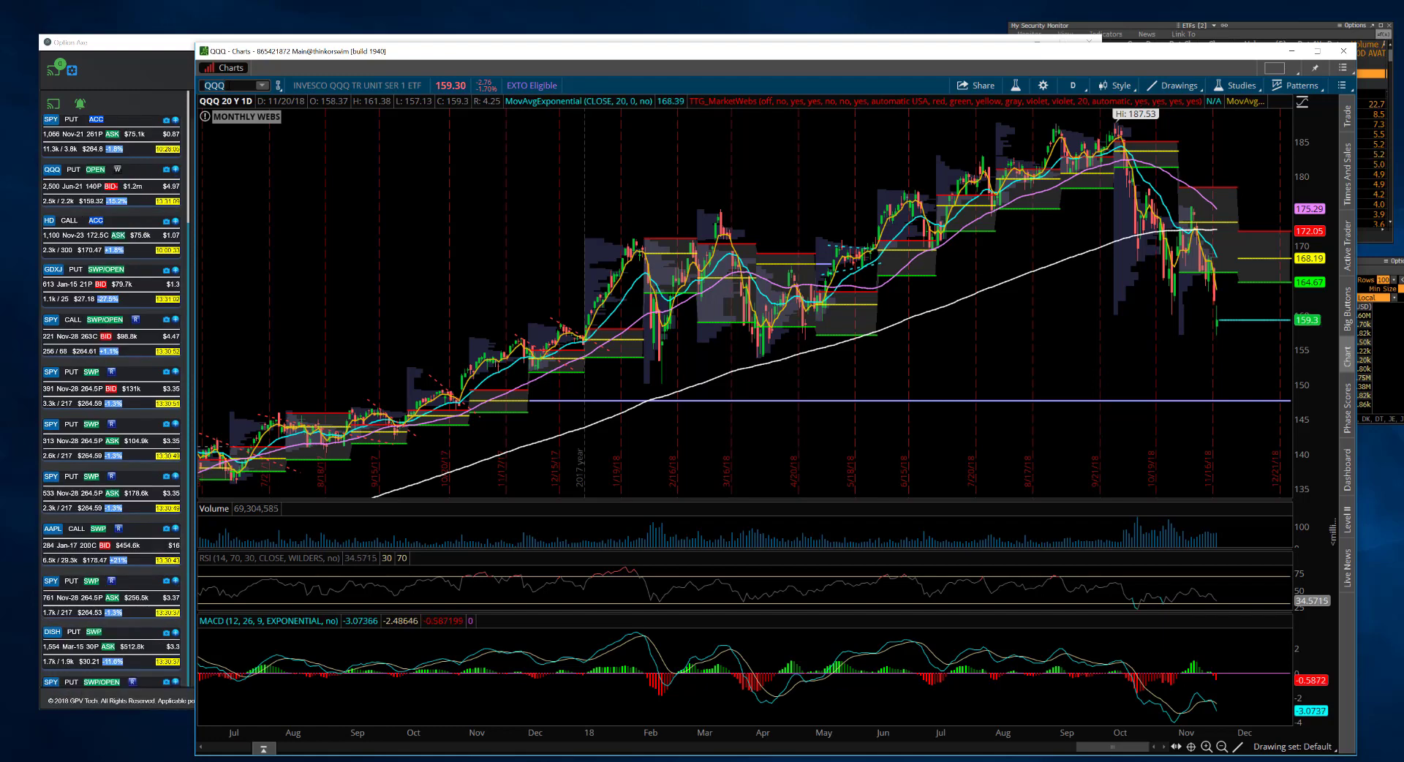
click(205, 85)
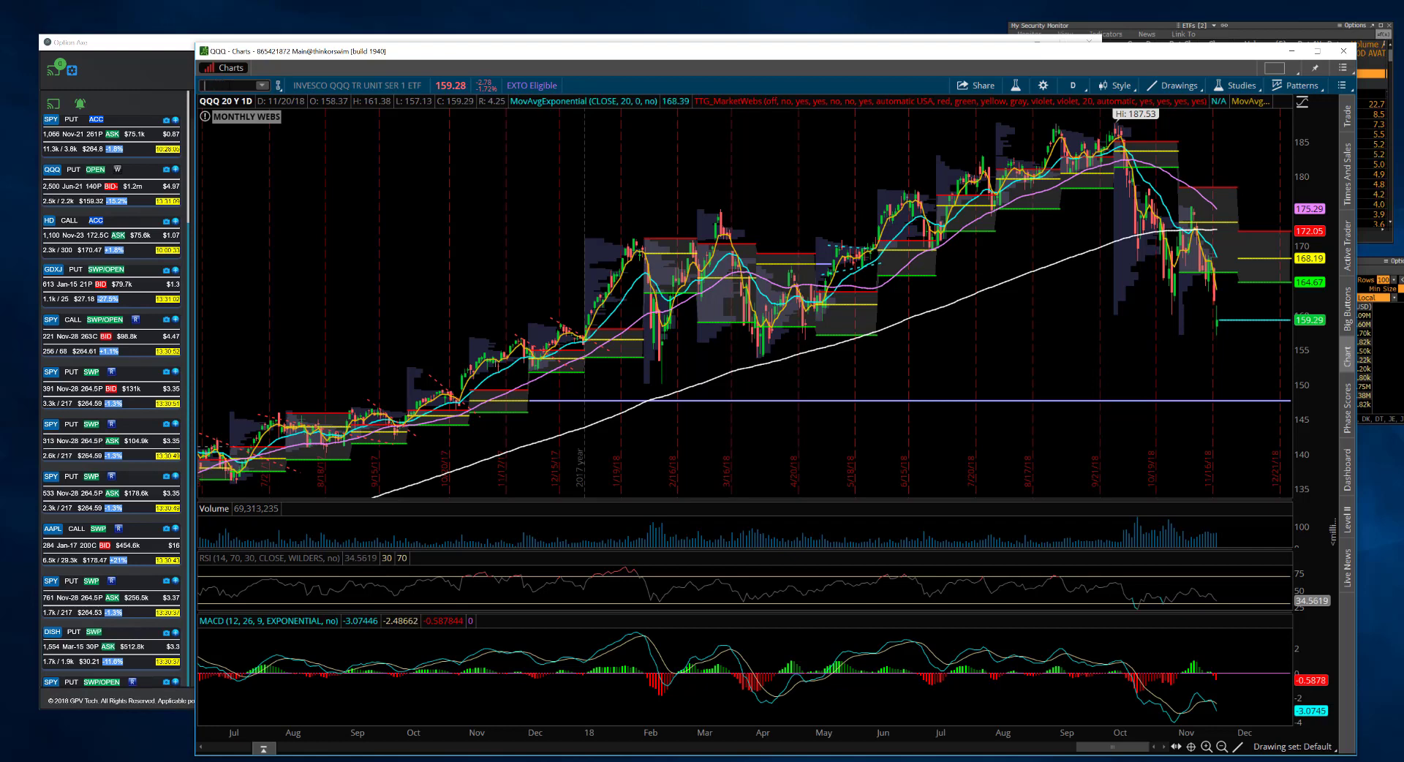
Chart KO, then PEP, then XLU, ending on XLU daily candles at 54.97.
text(KO)
key(Return)
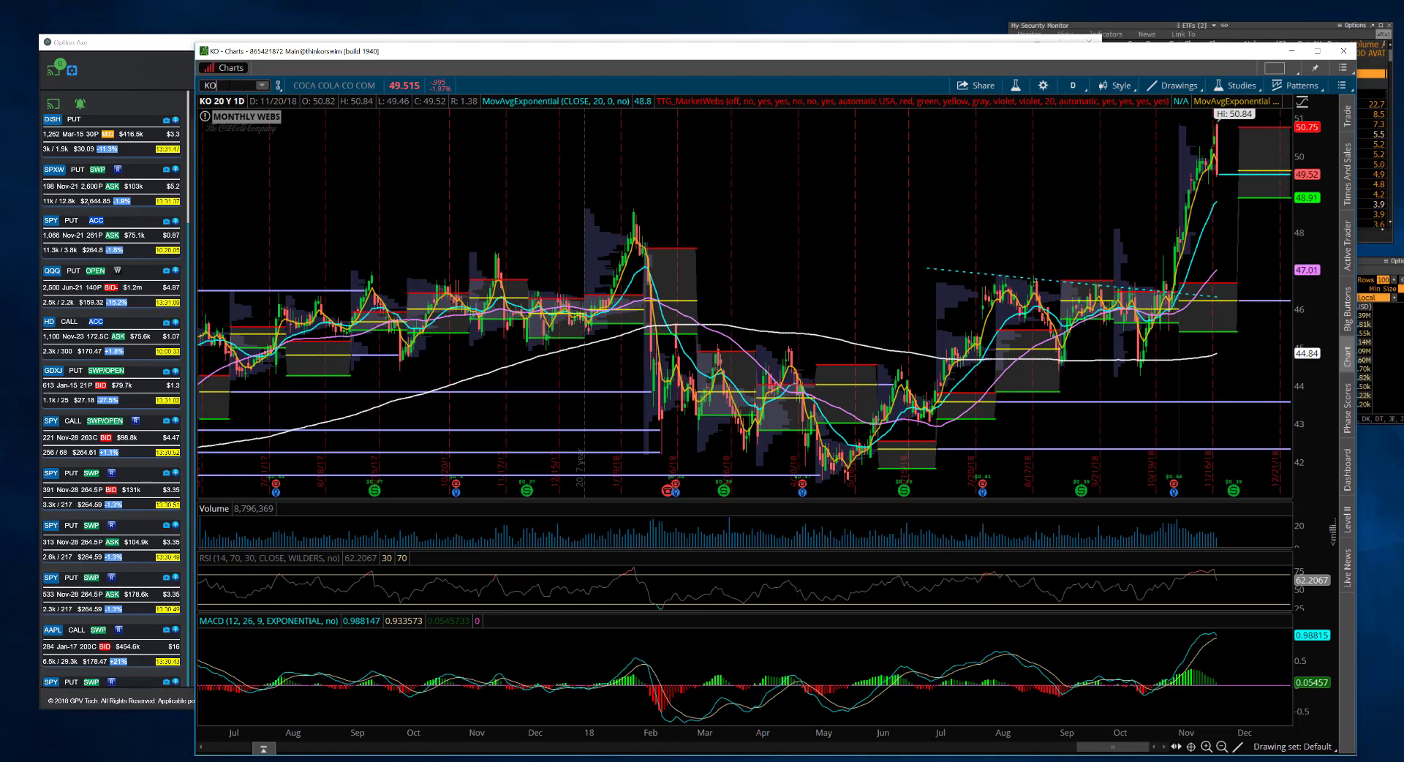
key(BackSpace)
key(BackSpace)
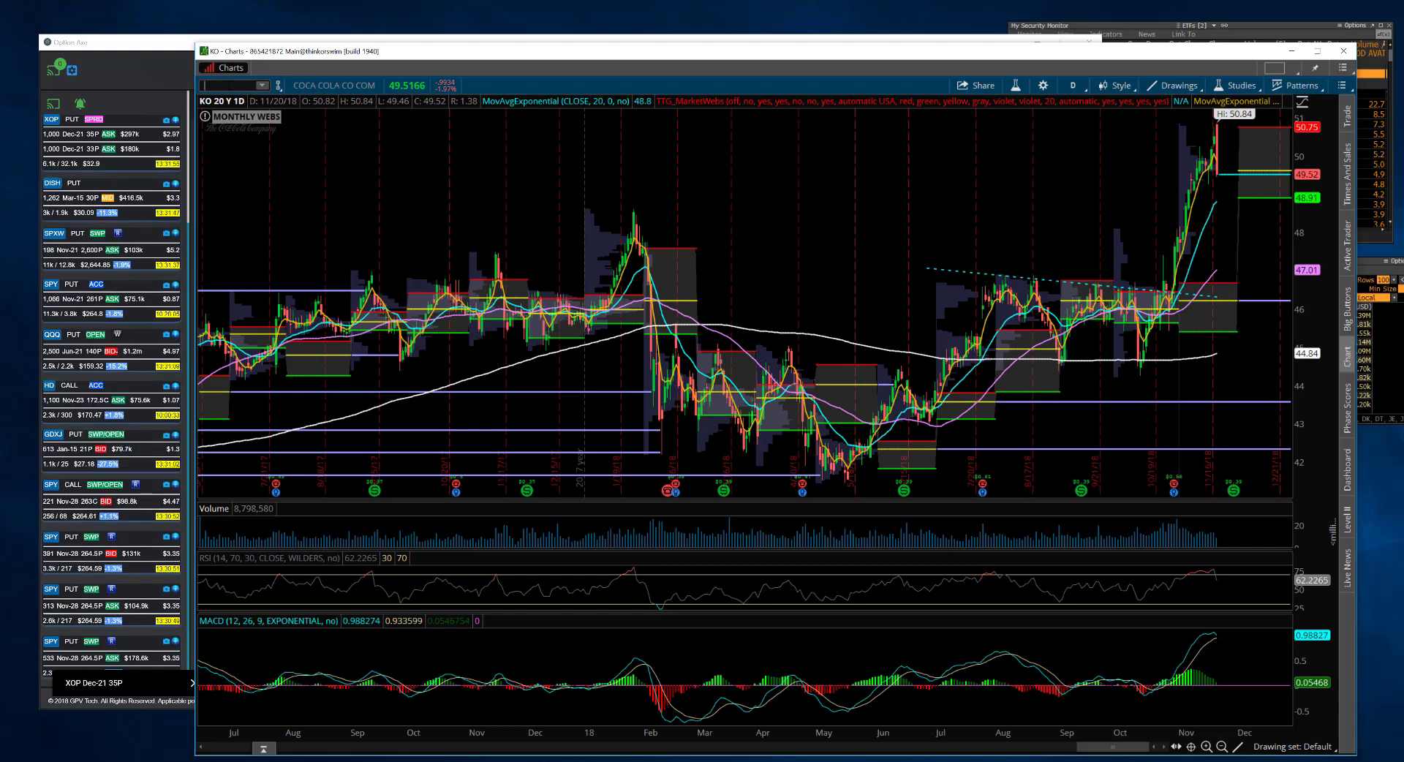
text(P)
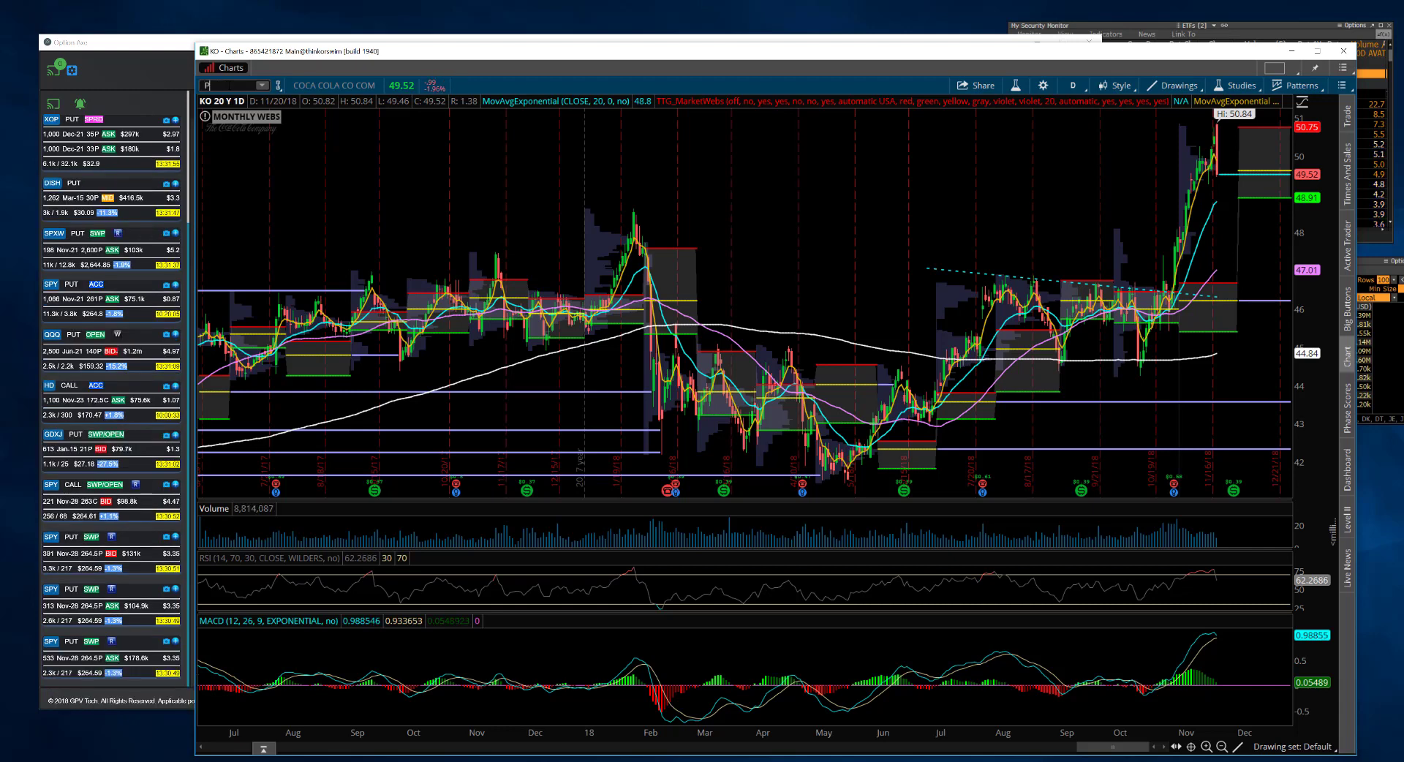
text(EP)
key(Return)
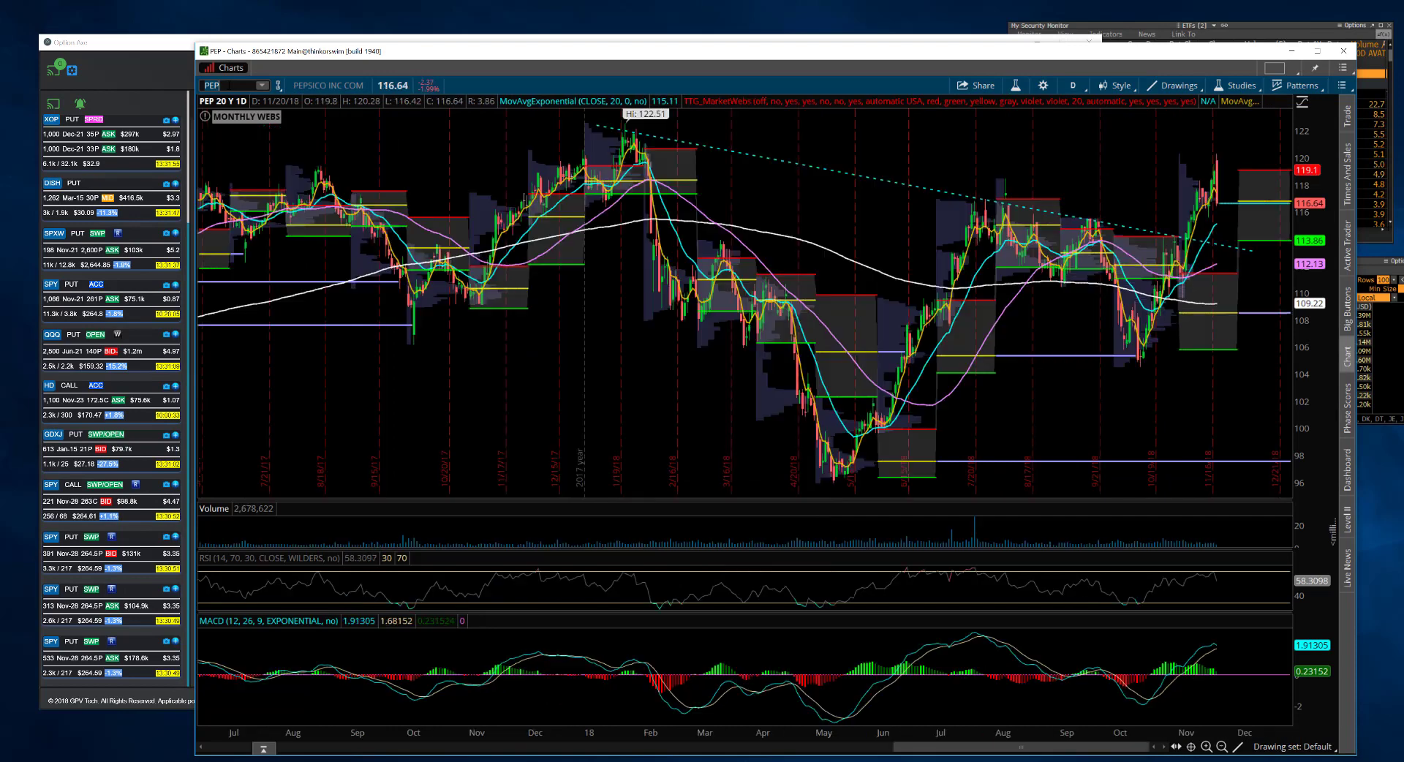
click(219, 86)
text(XLU)
key(Return)
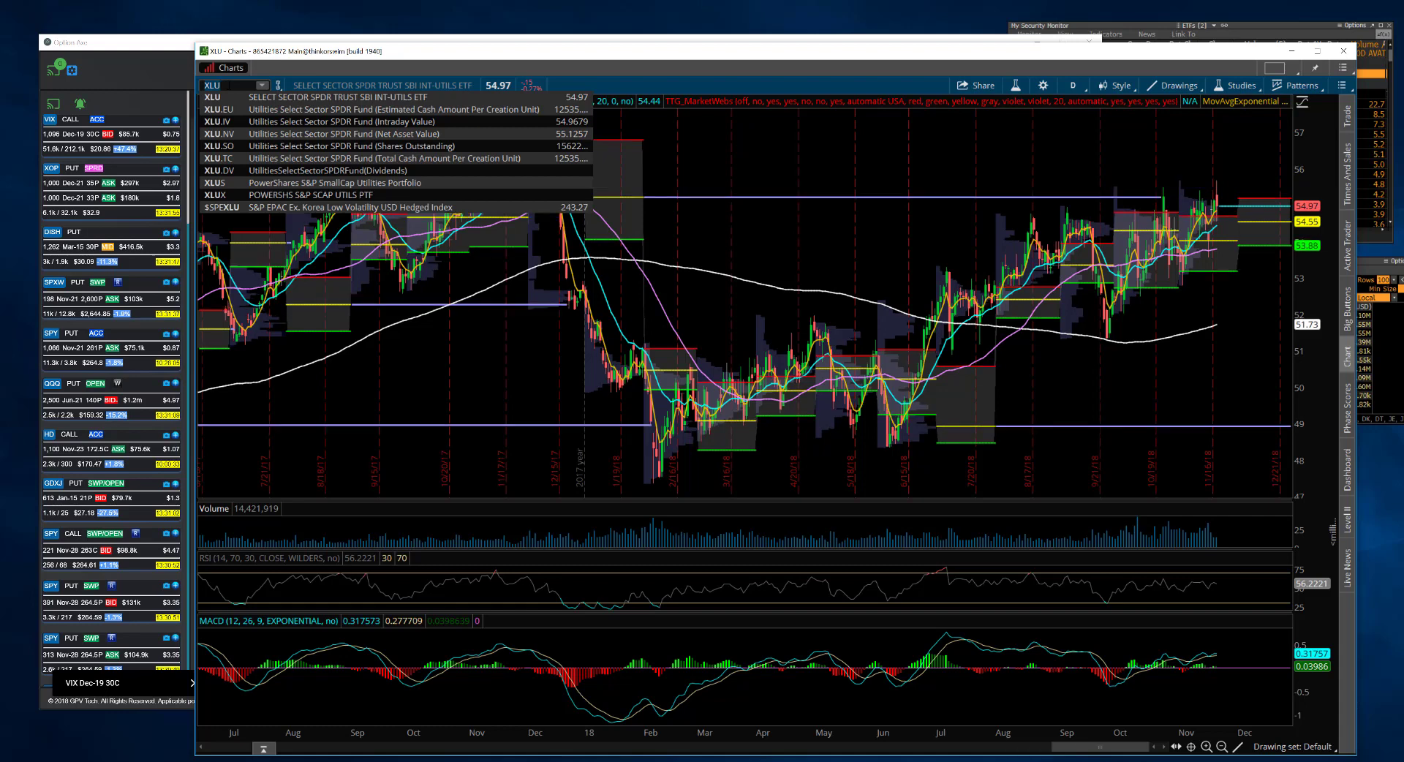
Dismiss the XLU lookup suggestions, clear the ticker and enter W to list W symbols.
key(Return)
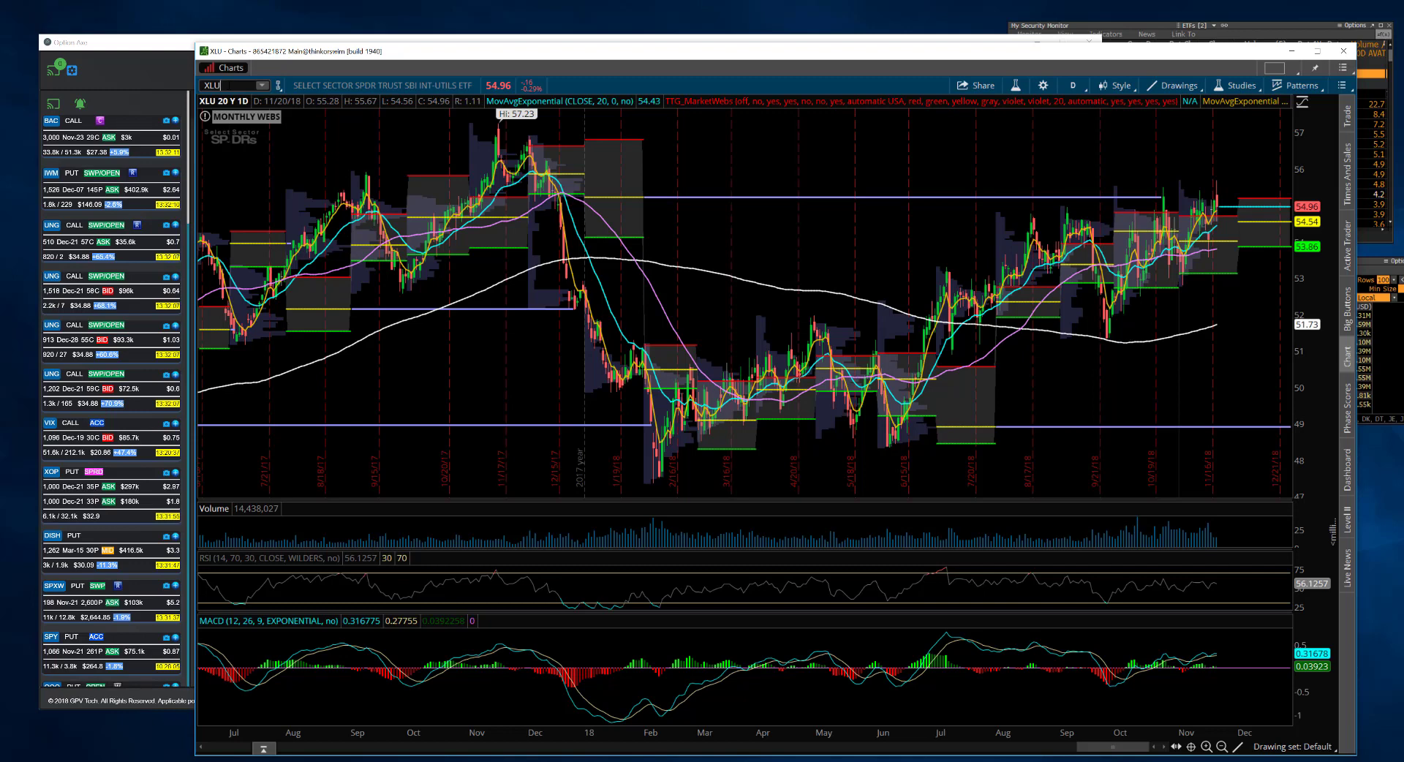
key(BackSpace)
key(BackSpace)
key(BackSpace)
text(WMR)
key(BackSpace)
key(BackSpace)
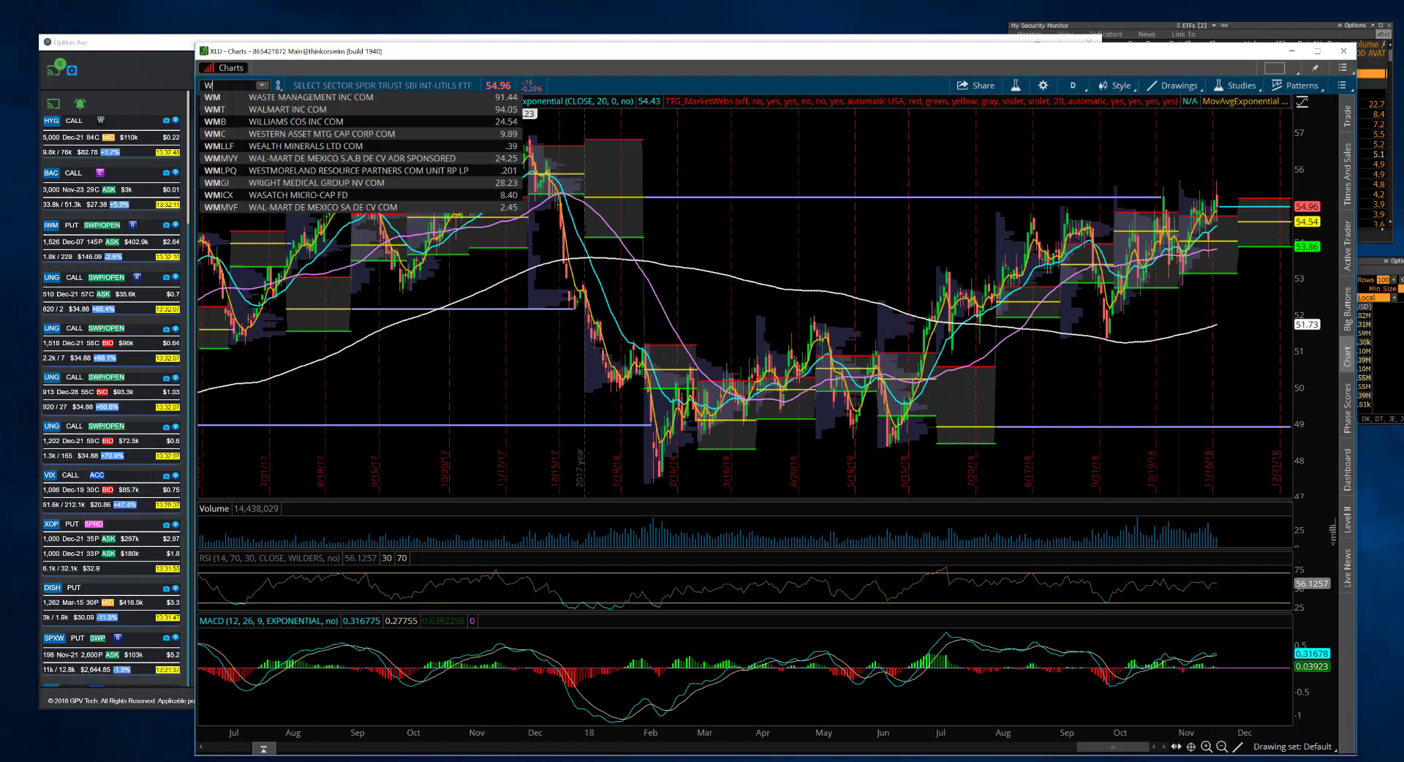
Complete the ticker to WMT to load Walmart at 94.06, then dismiss the suggestion list.
text(MT)
key(Return)
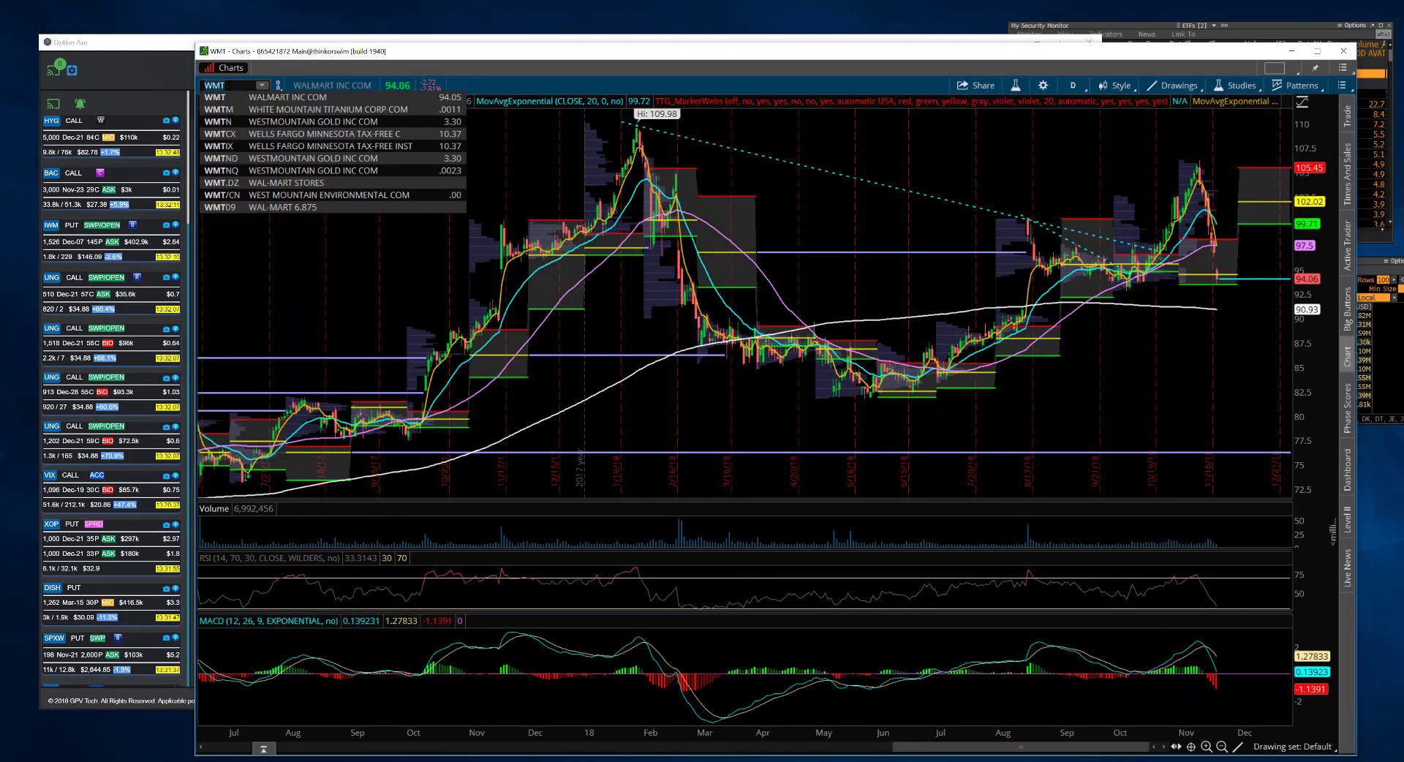
key(Escape)
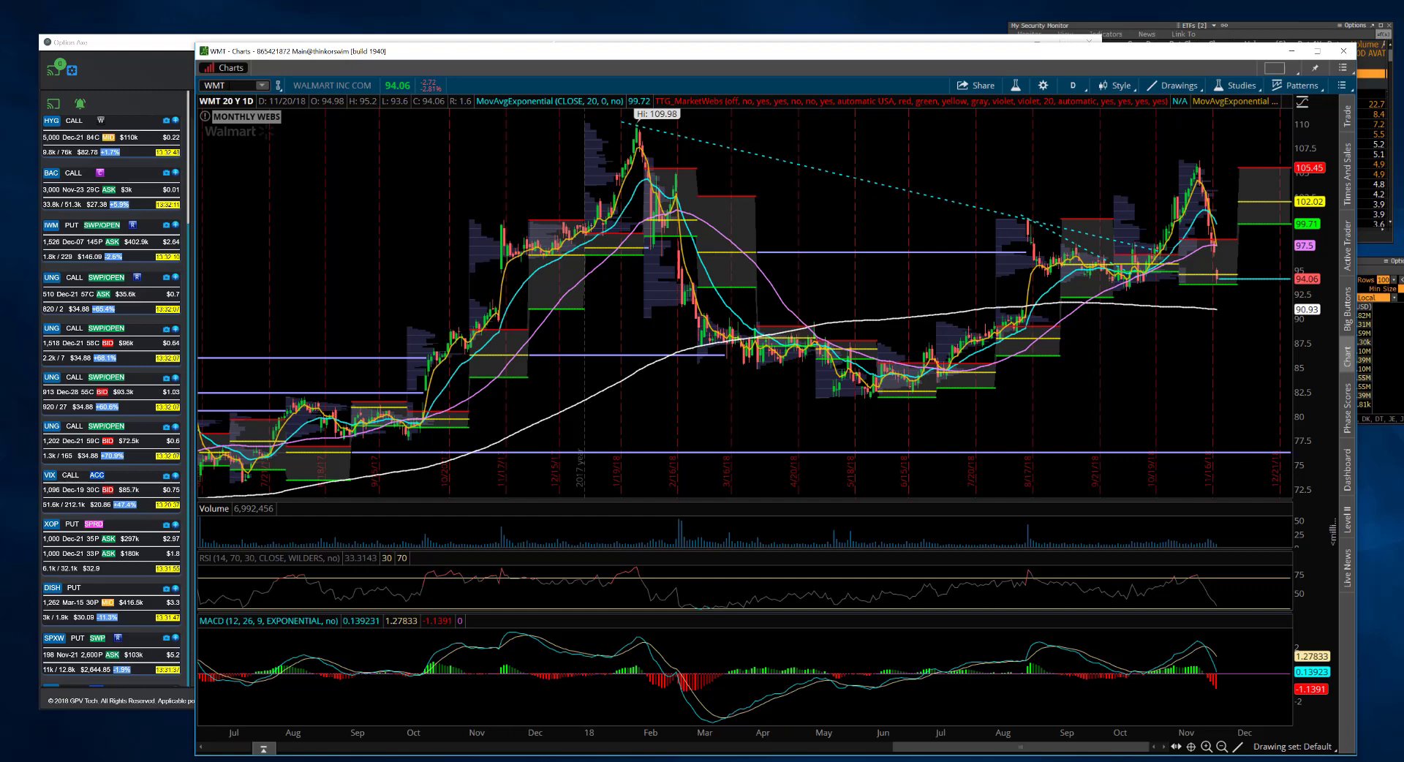